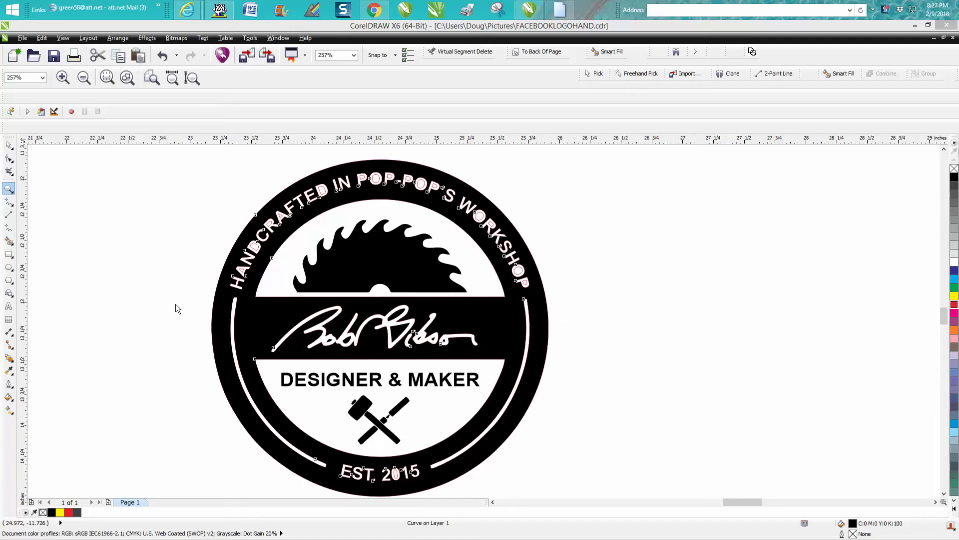
# - Move the black background curve of the badge with red outlines 3 inches to the right, off the outlines
pyautogui.click(9, 192)
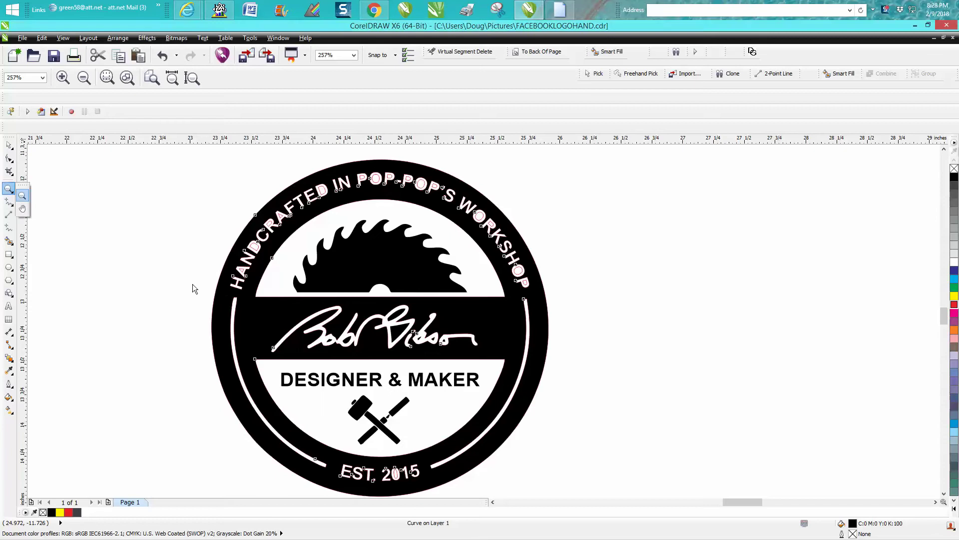
pyautogui.moveTo(216, 291); pyautogui.dragTo(257, 332)
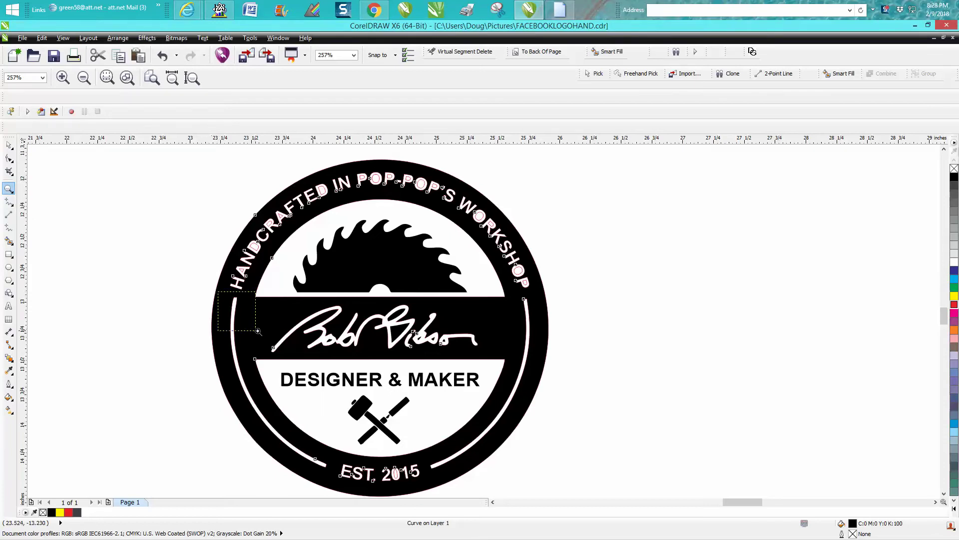
pyautogui.scroll(-5, 457, 249)
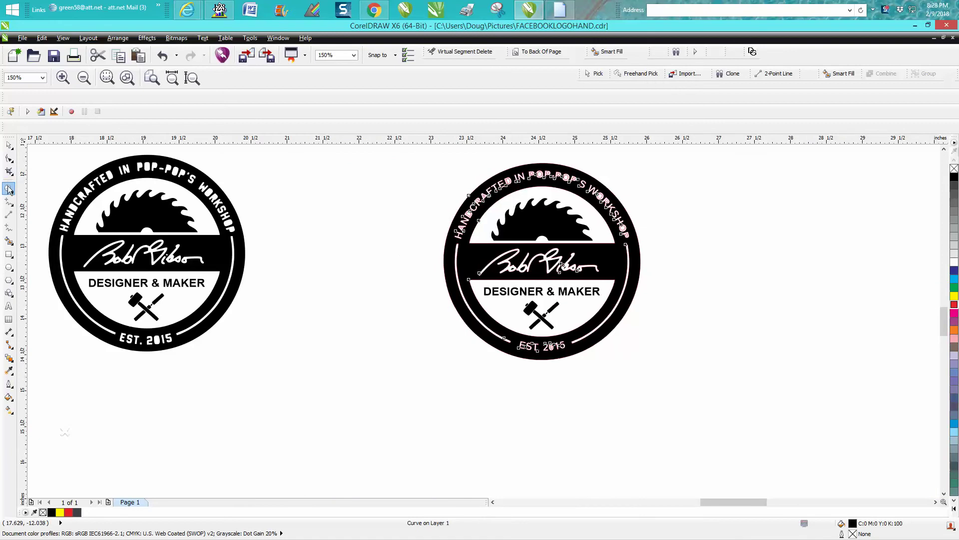
pyautogui.moveTo(413, 156); pyautogui.dragTo(732, 381)
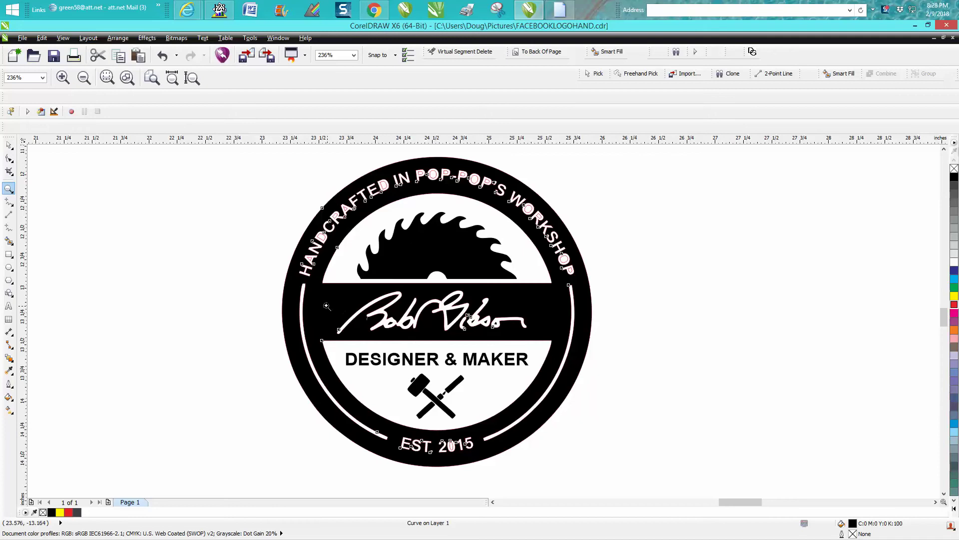
pyautogui.click(9, 145)
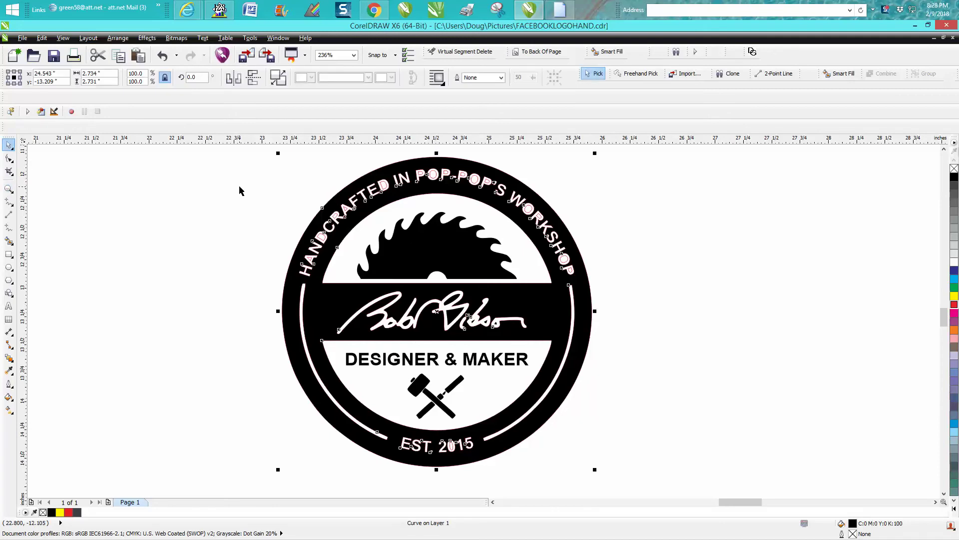
pyautogui.click(590, 259)
pyautogui.click(583, 286)
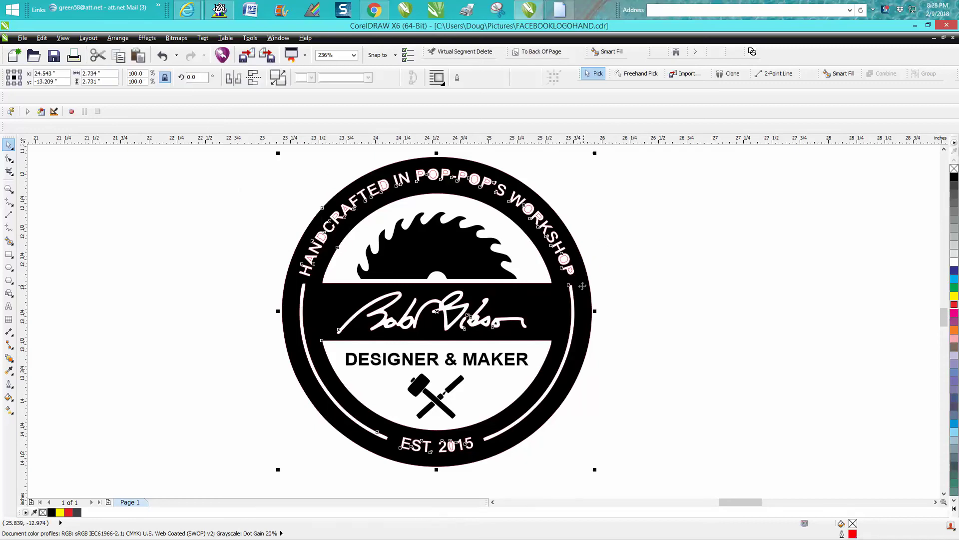
pyautogui.press('Right')
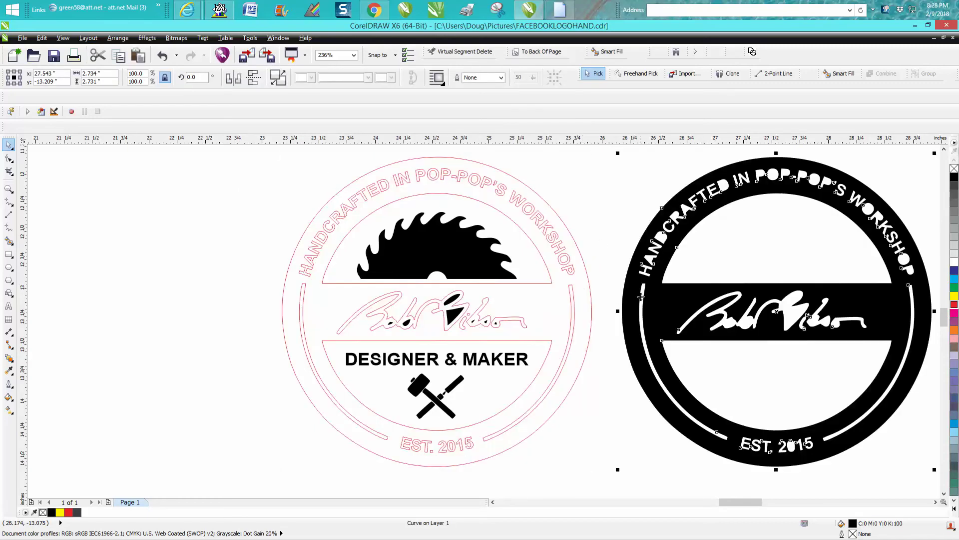
# - Move the red "HANDCRAFTED IN POP-POP'S WORKSHOP" and "EST. 2015" texts 3 inches left, out of the outlined badge
pyautogui.click(561, 245)
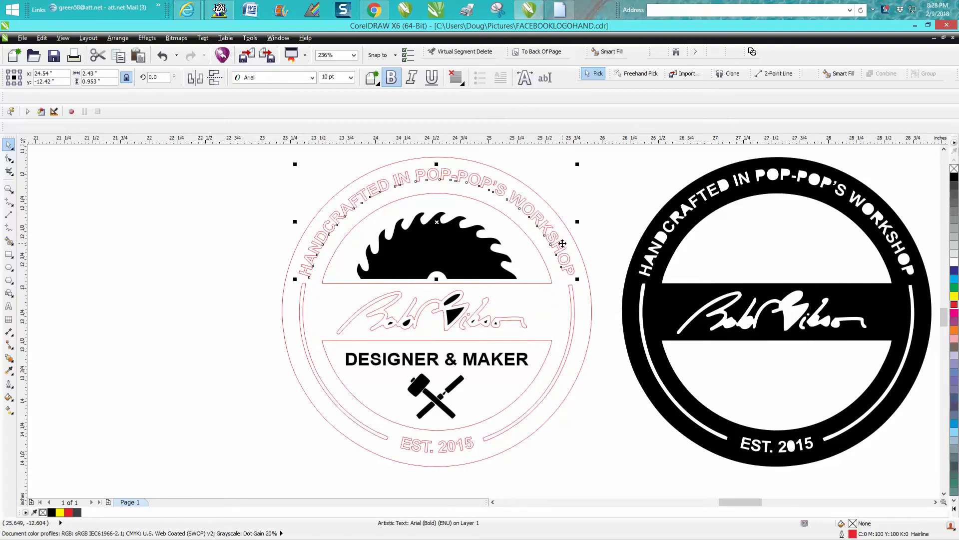
pyautogui.press('Left')
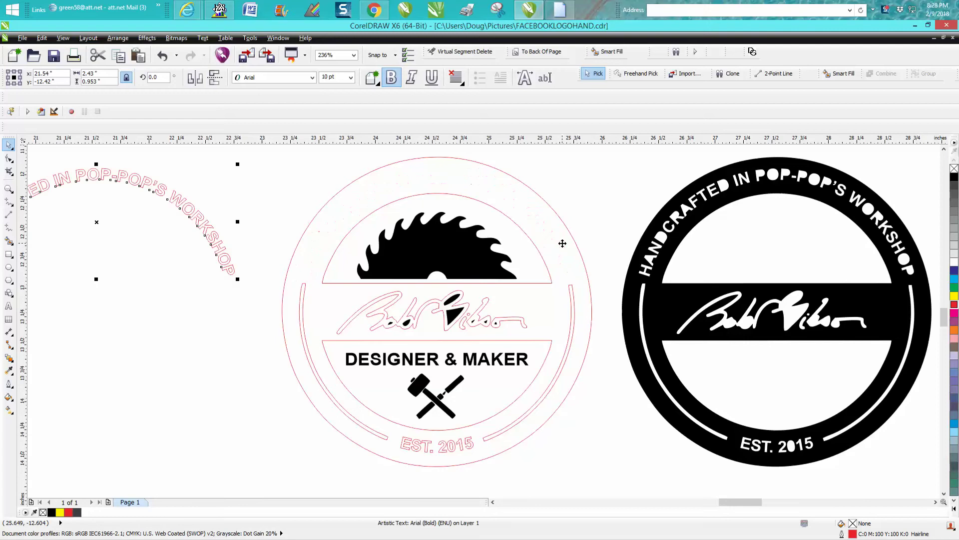
pyautogui.click(471, 440)
pyautogui.press('Left')
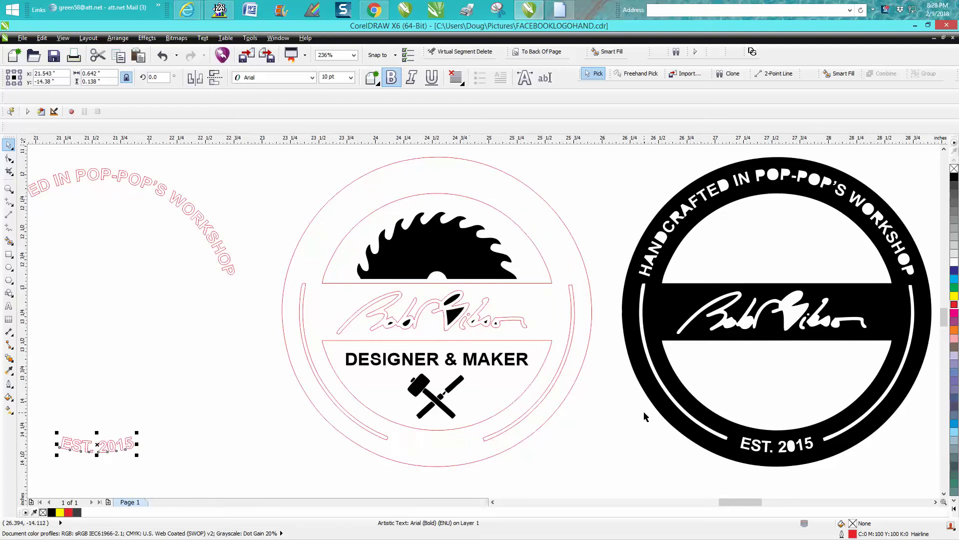
# - Delete the separated black background curve and fill both narrow side arcs of the outlined badge with cyan
pyautogui.click(657, 387)
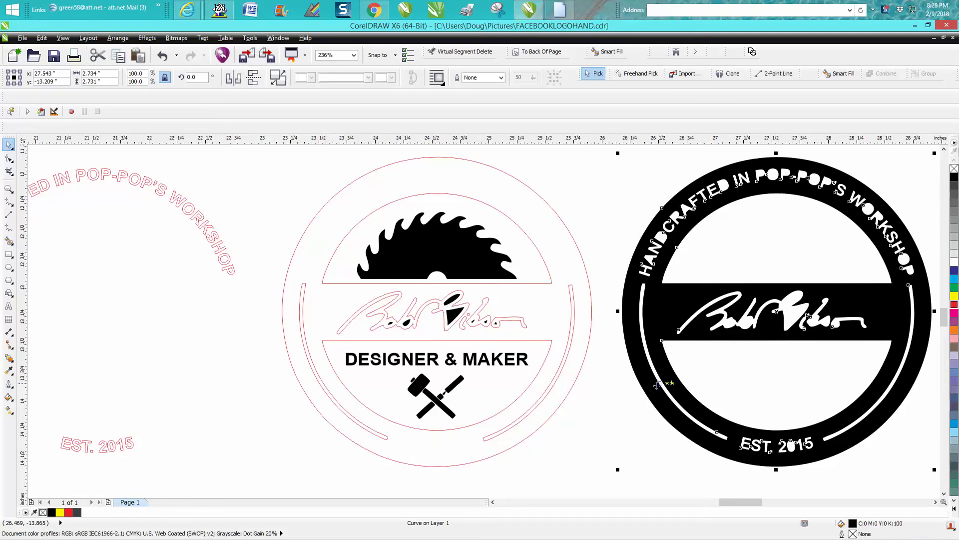
pyautogui.press('Delete')
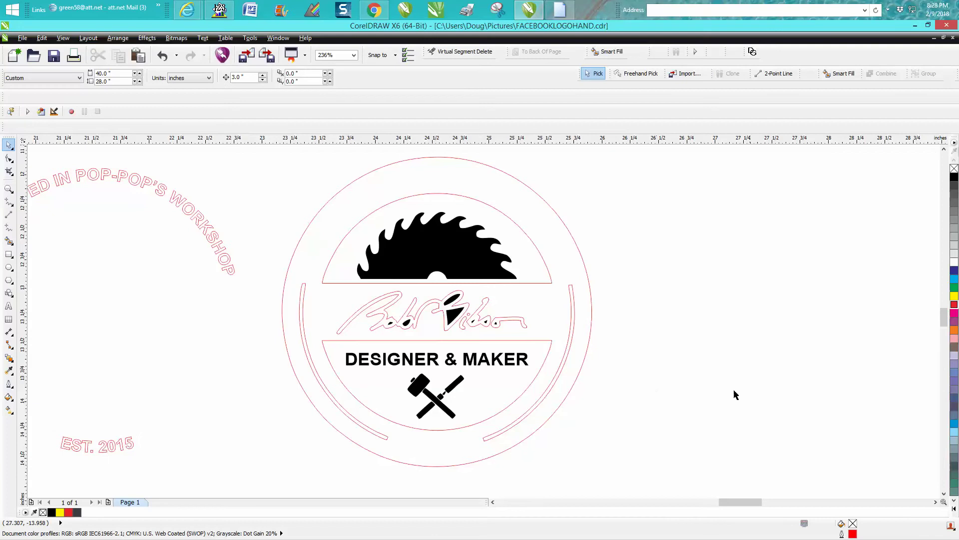
pyautogui.click(574, 320)
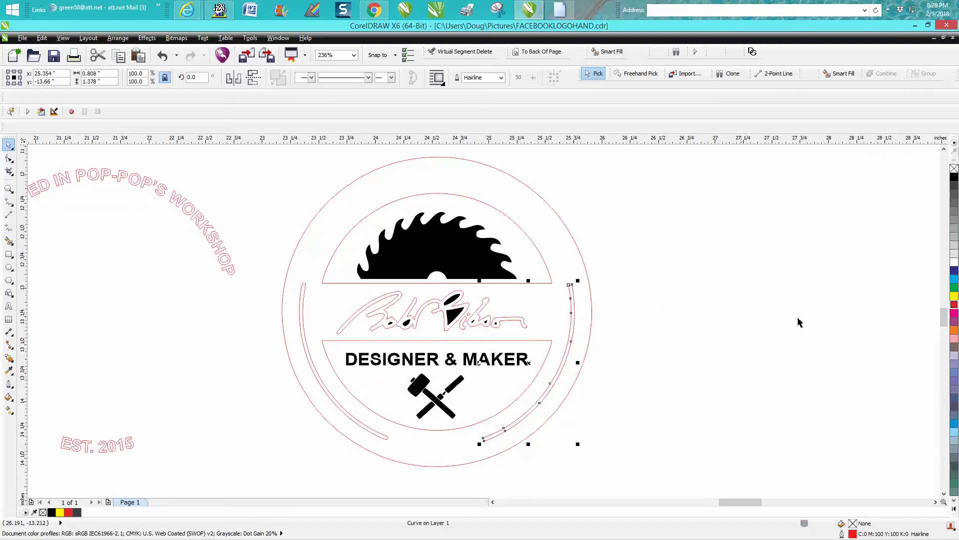
pyautogui.click(954, 279)
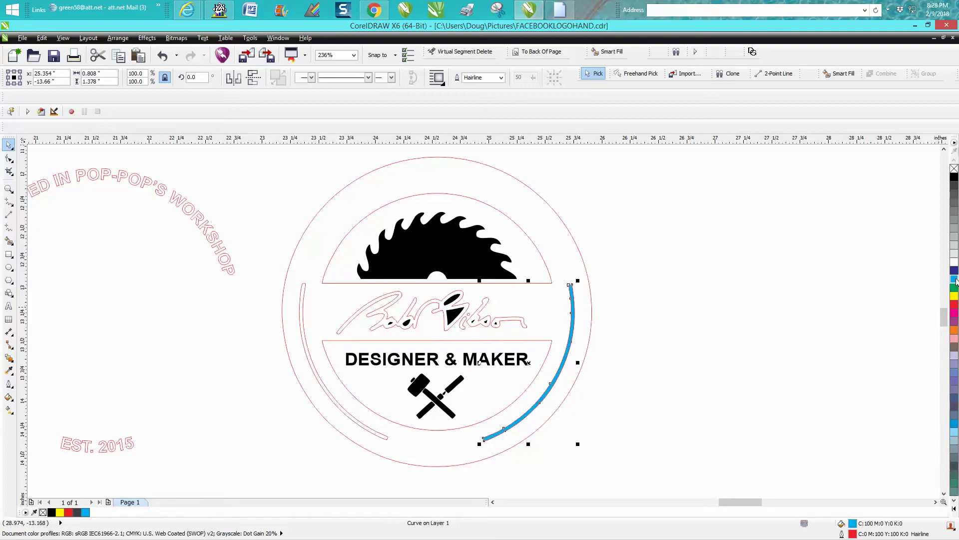
pyautogui.click(303, 325)
pyautogui.click(954, 279)
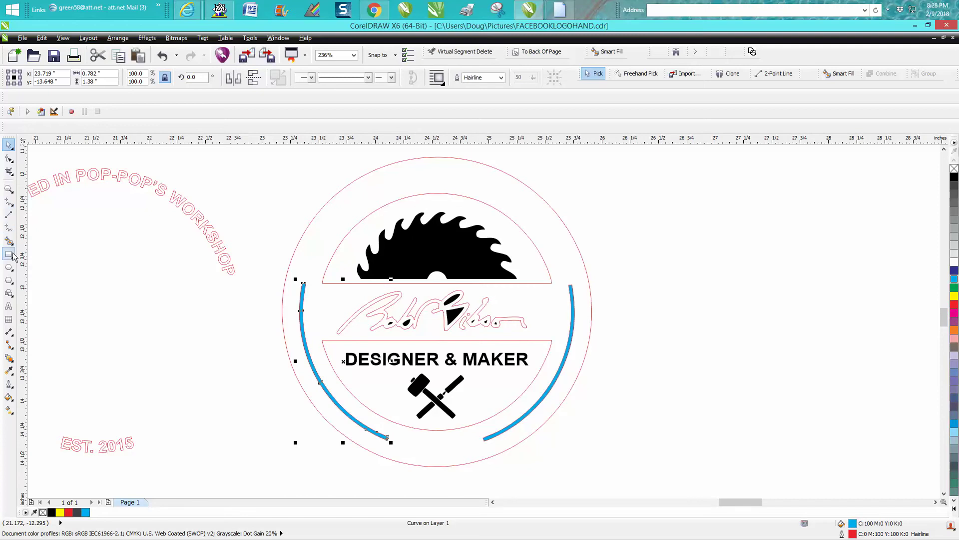
# - Group all the objects of the outlined badge and center the group on the page
pyautogui.scroll(-2, 241, 250)
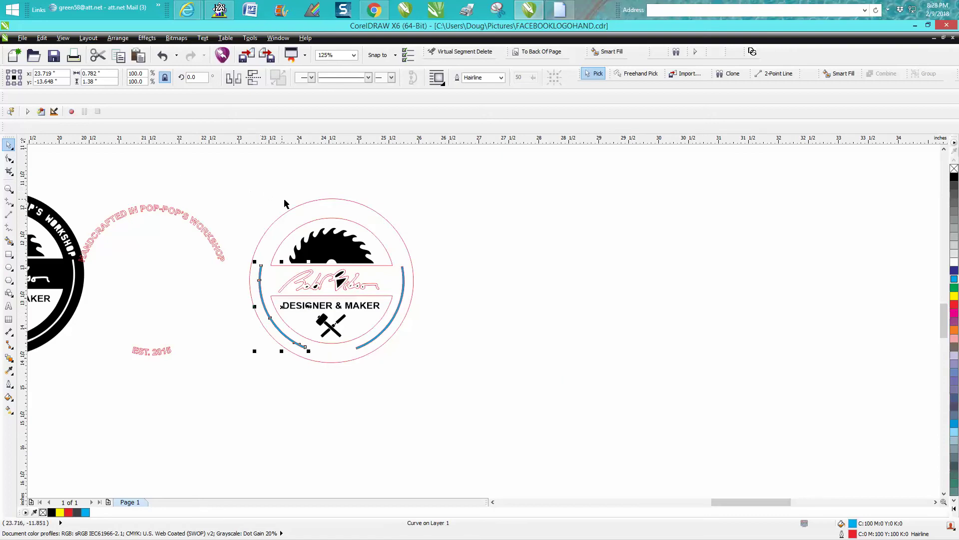
pyautogui.moveTo(240, 181); pyautogui.dragTo(458, 375)
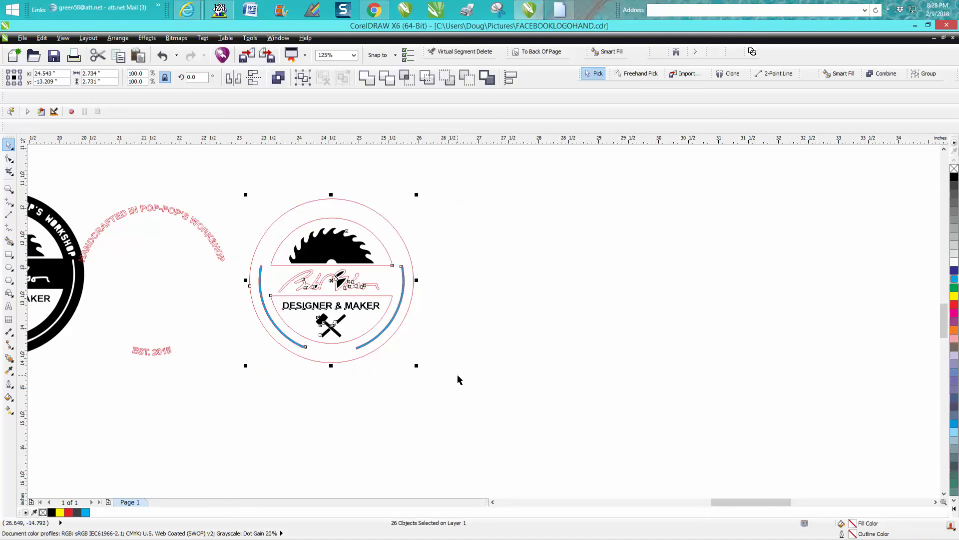
pyautogui.hotkey('ctrl', 'g')
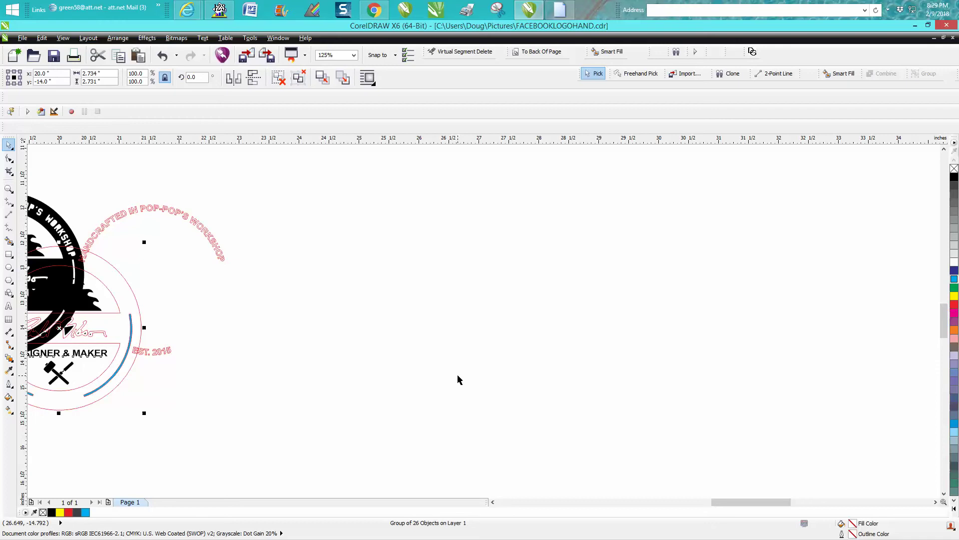
# - Undo the centering, grouping, cyan fills, deletion and moves, back to the intact badge with its black background in place
pyautogui.click(163, 56)
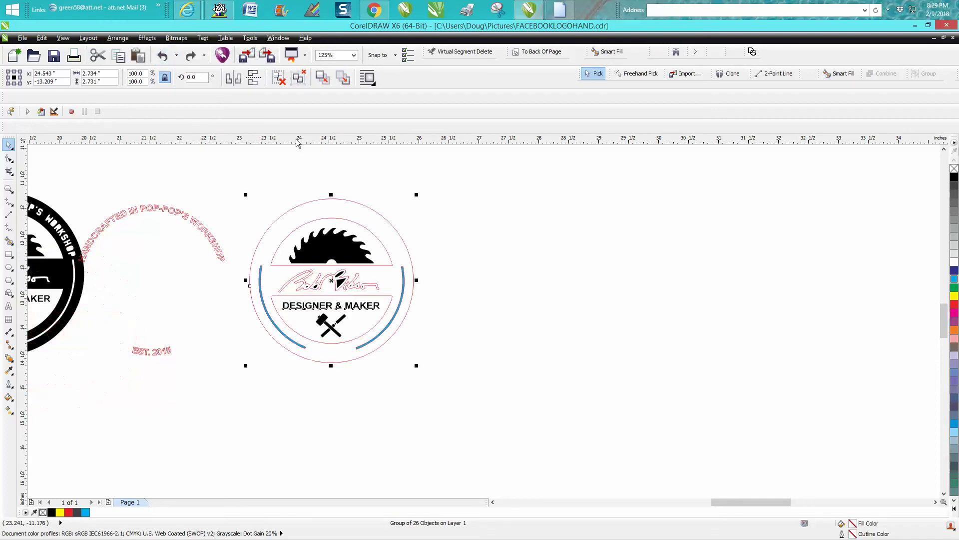
pyautogui.click(163, 56)
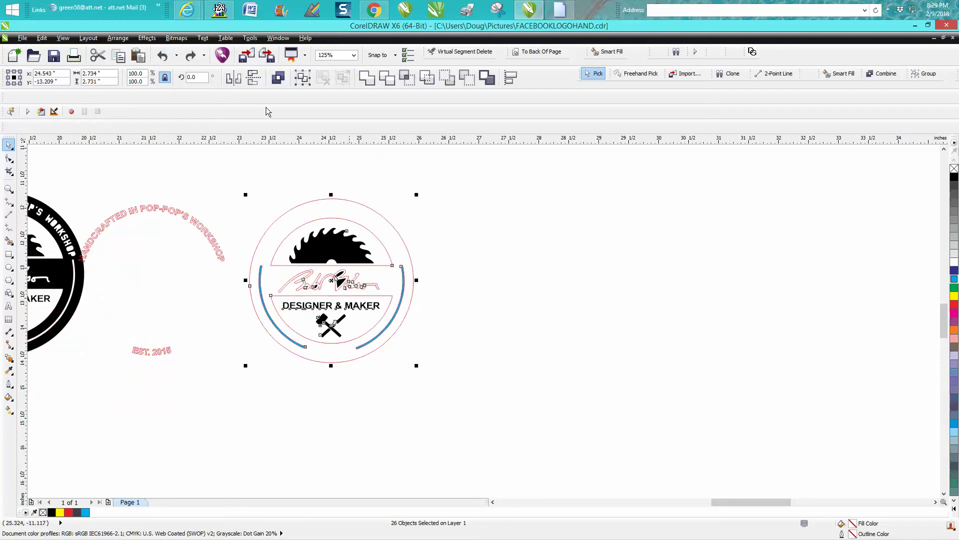
pyautogui.click(160, 56)
pyautogui.click(161, 55)
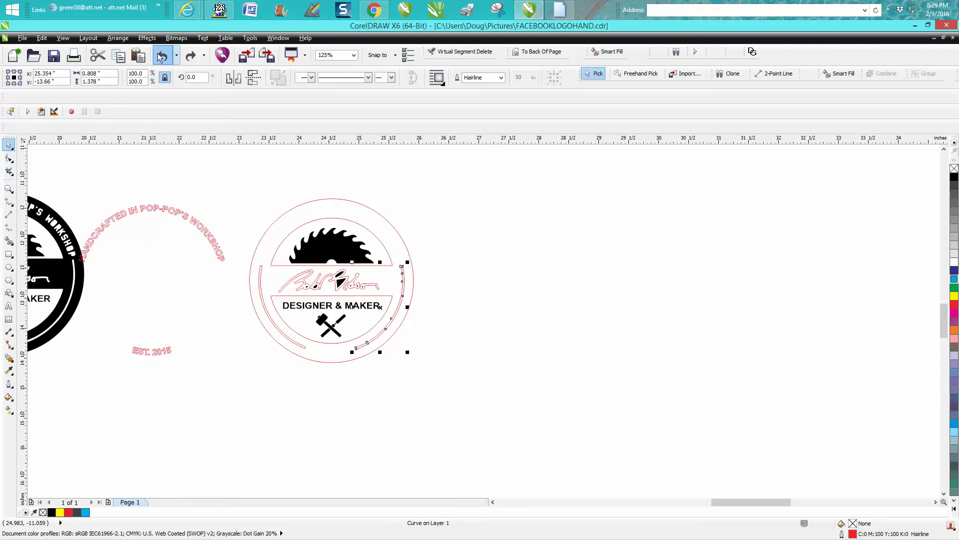
pyautogui.click(161, 56)
pyautogui.click(161, 56)
pyautogui.click(161, 57)
pyautogui.click(161, 55)
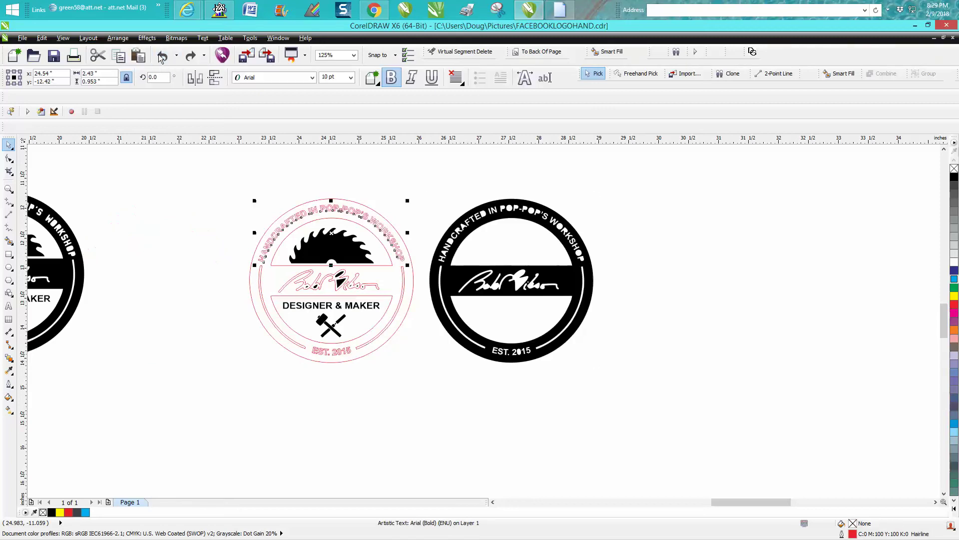
pyautogui.click(161, 56)
# - Move the middle black badge copy up and to the left, clear of the page center
pyautogui.scroll(-2, 555, 278)
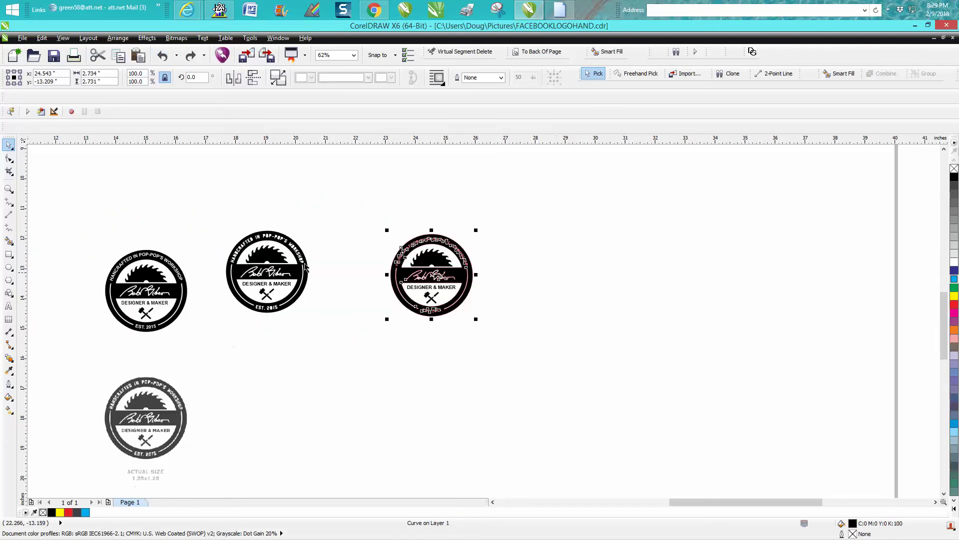
pyautogui.moveTo(225, 217); pyautogui.dragTo(345, 336)
pyautogui.moveTo(274, 271); pyautogui.dragTo(200, 210)
# - Group all the objects of the badge with red outlines and center the group on the page
pyautogui.moveTo(388, 222); pyautogui.dragTo(523, 341)
pyautogui.hotkey('ctrl', 'g')
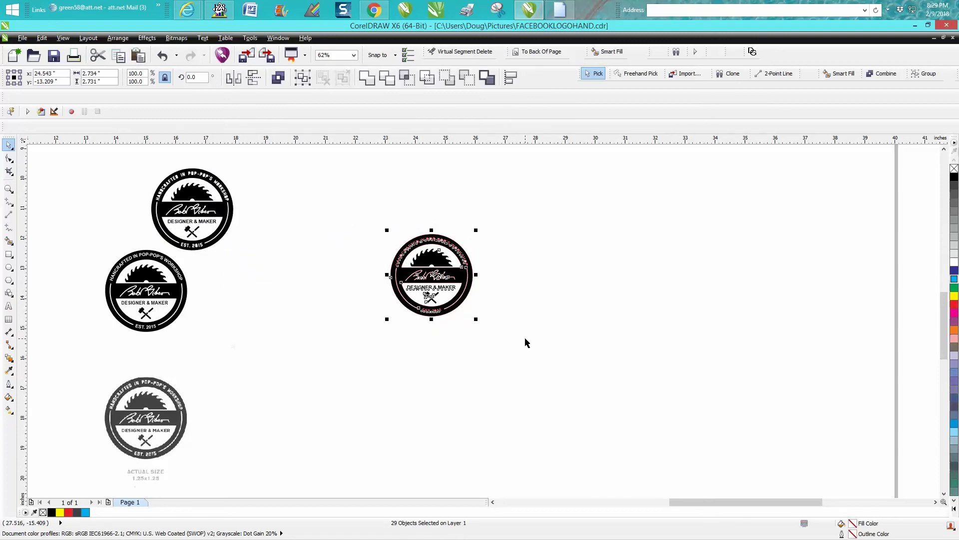
pyautogui.press('p')
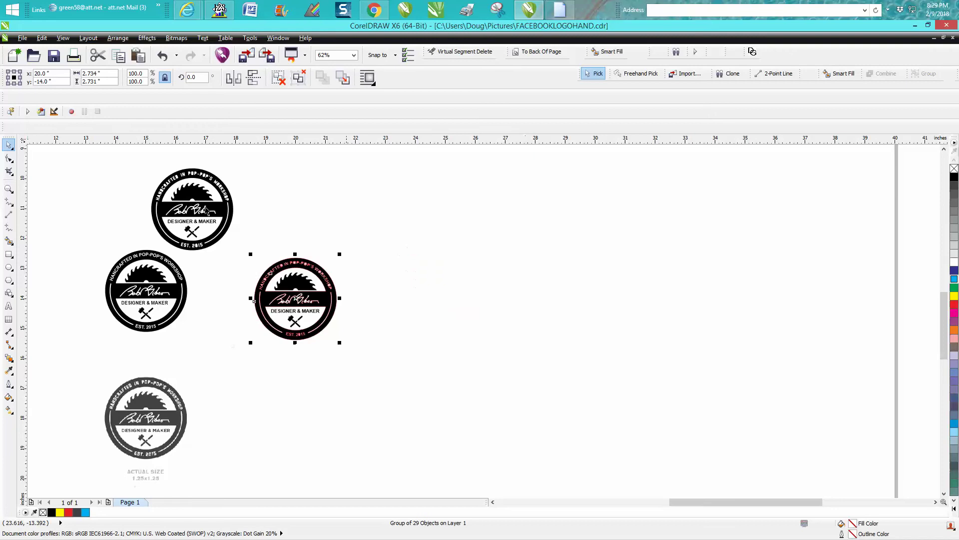
# - Ungroup the badge that sits at the page center
pyautogui.click(118, 38)
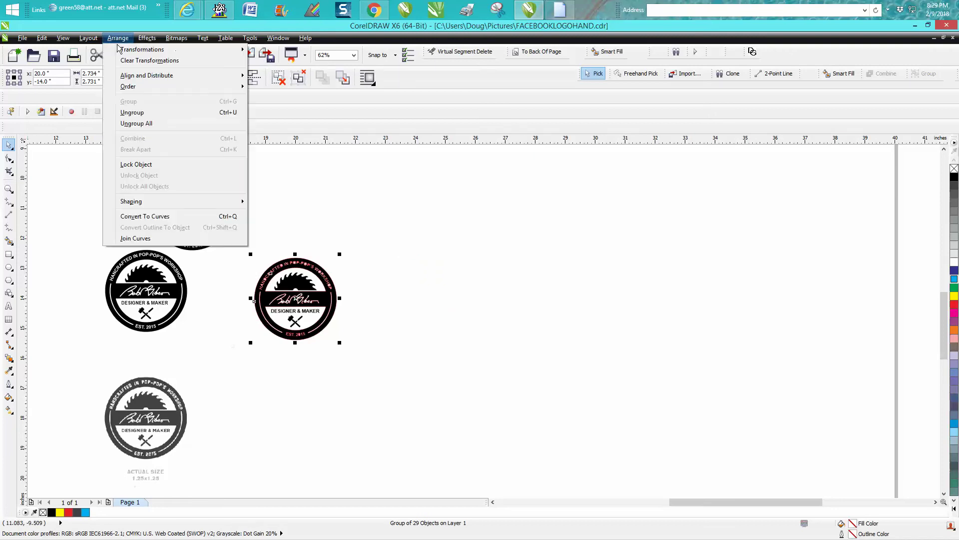
pyautogui.click(125, 112)
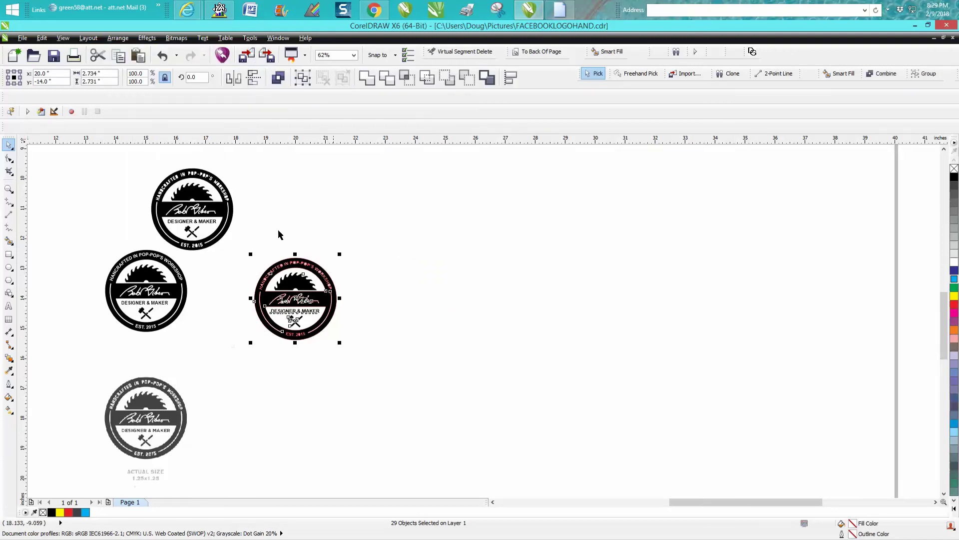
pyautogui.click(9, 188)
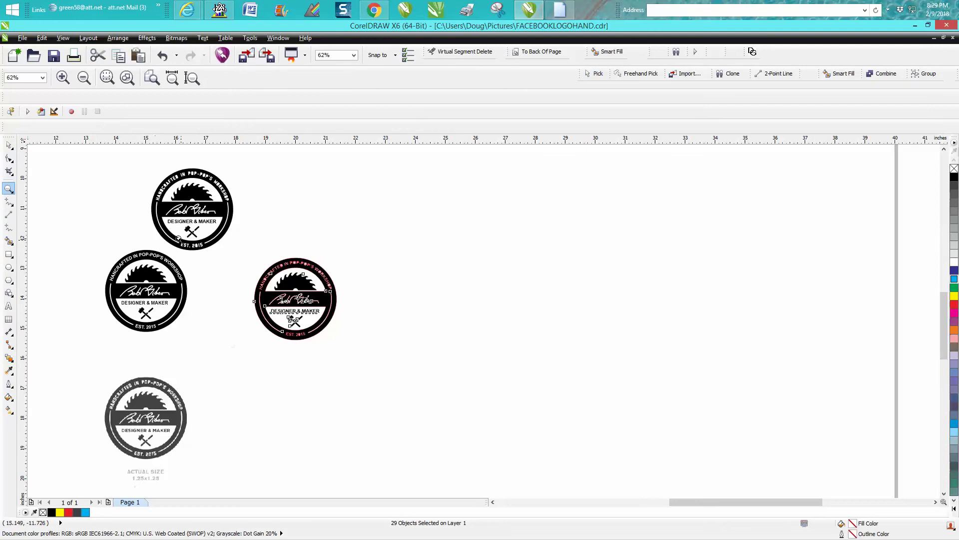
# - Move the two solid black badge copies together to the far right edge of the page
pyautogui.click(8, 144)
pyautogui.moveTo(68, 163); pyautogui.dragTo(248, 346)
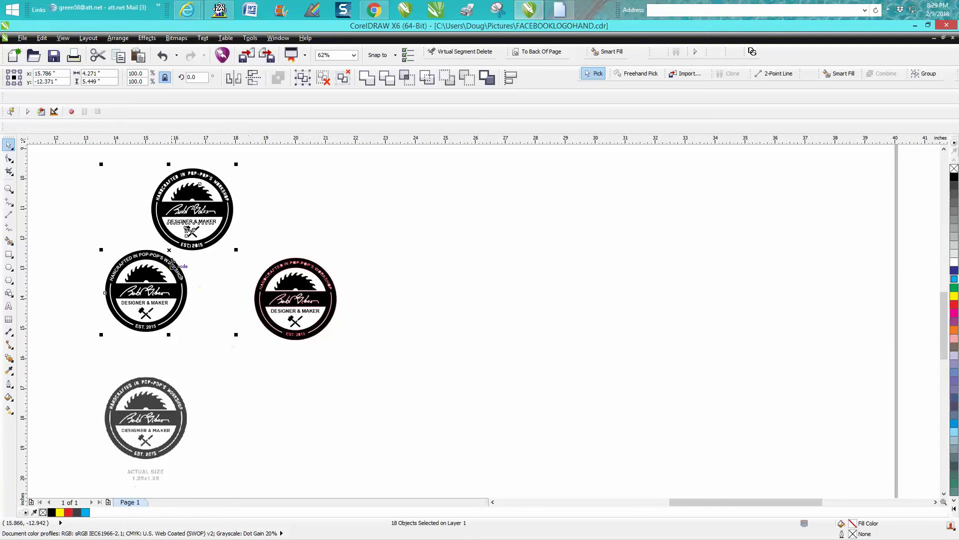
pyautogui.moveTo(173, 251); pyautogui.dragTo(837, 325)
# - Move all the objects of the centered badge 3 inches right and back to the page center
pyautogui.moveTo(228, 233); pyautogui.dragTo(418, 380)
pyautogui.scroll(-2, 408, 368)
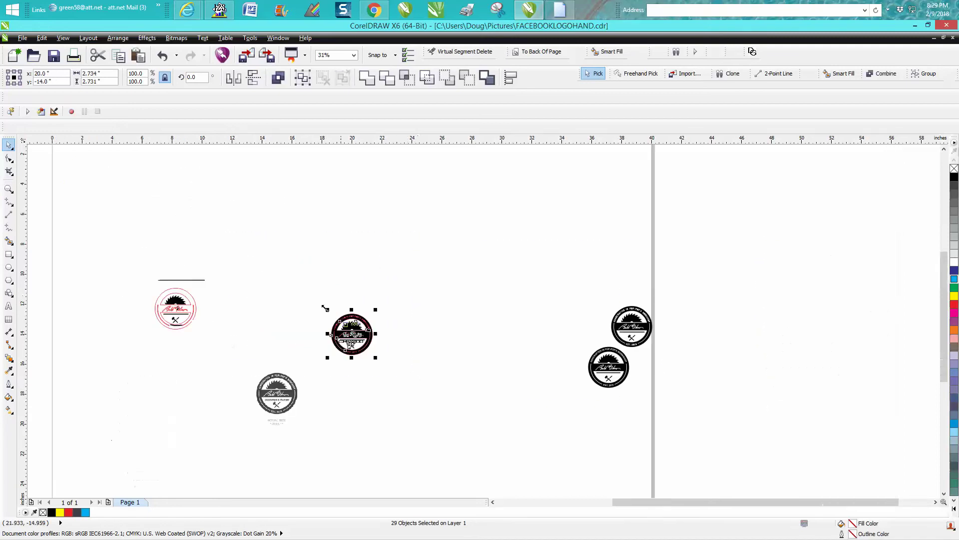
pyautogui.moveTo(306, 287); pyautogui.dragTo(416, 370)
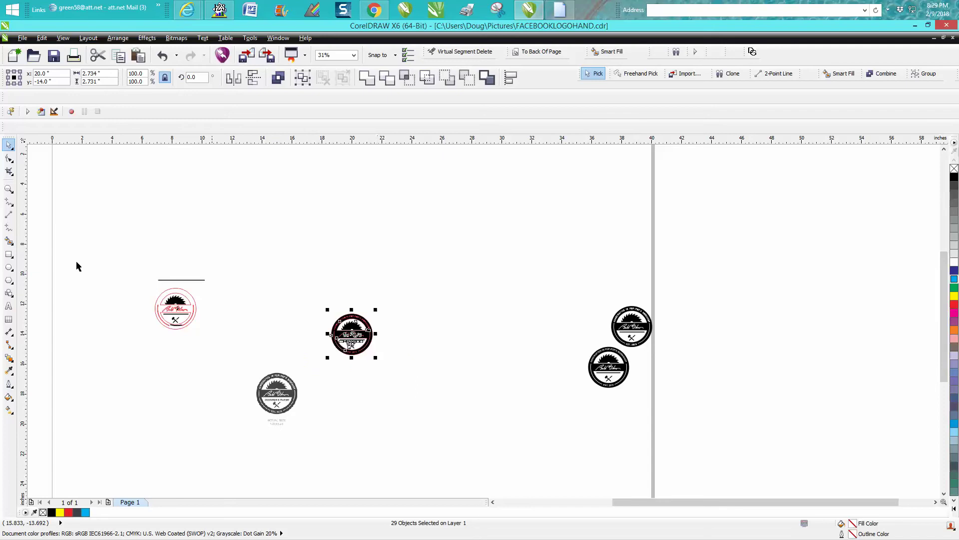
pyautogui.click(10, 189)
pyautogui.moveTo(310, 285); pyautogui.dragTo(436, 384)
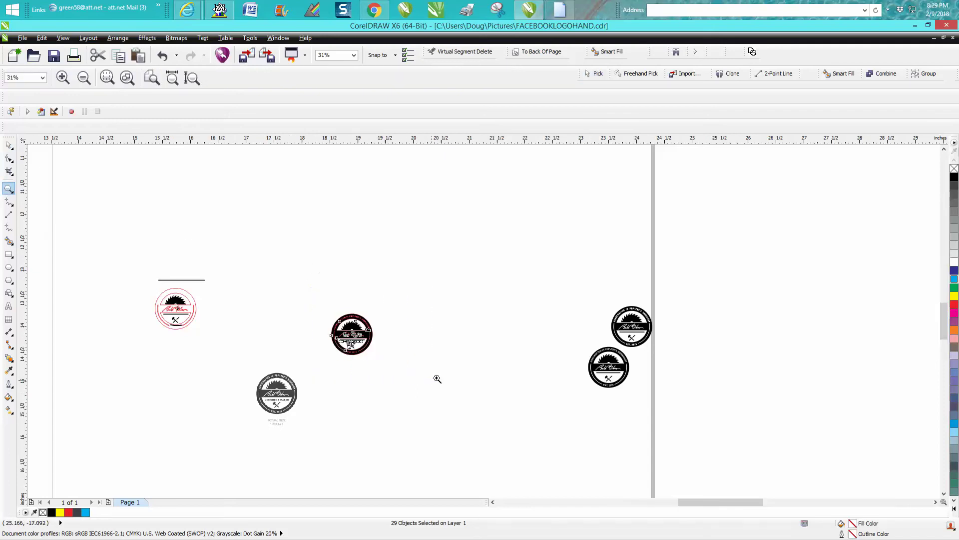
pyautogui.moveTo(192, 203); pyautogui.dragTo(548, 417)
pyautogui.click(9, 145)
pyautogui.press('Right')
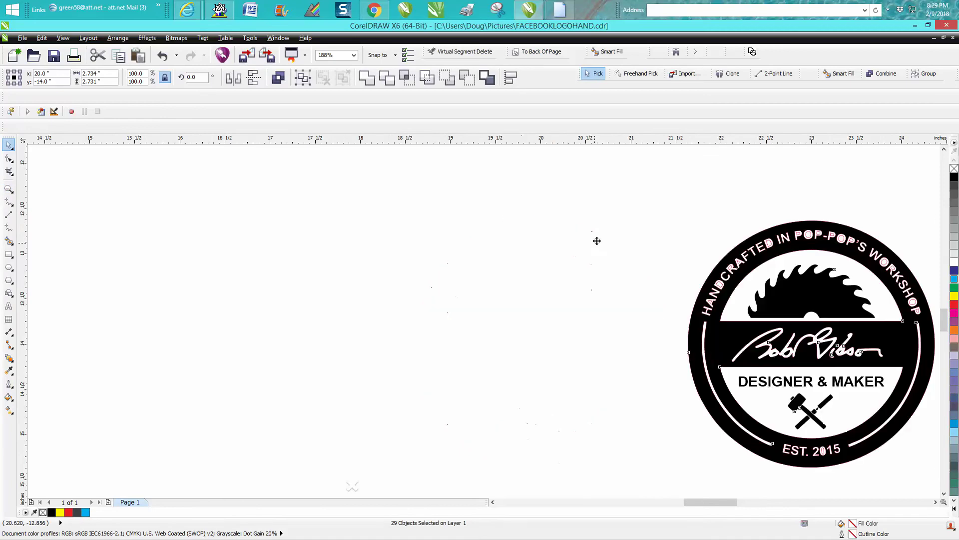
pyautogui.press('Left')
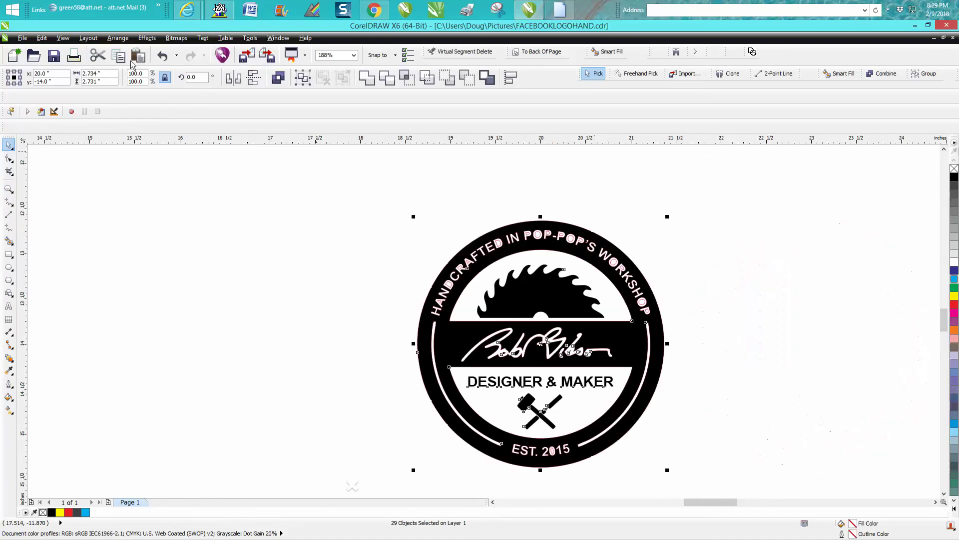
# - Move the badge's solid black background curve 3 inches right, off the red outlines
pyautogui.click(112, 40)
pyautogui.click(316, 225)
pyautogui.click(327, 228)
pyautogui.click(458, 297)
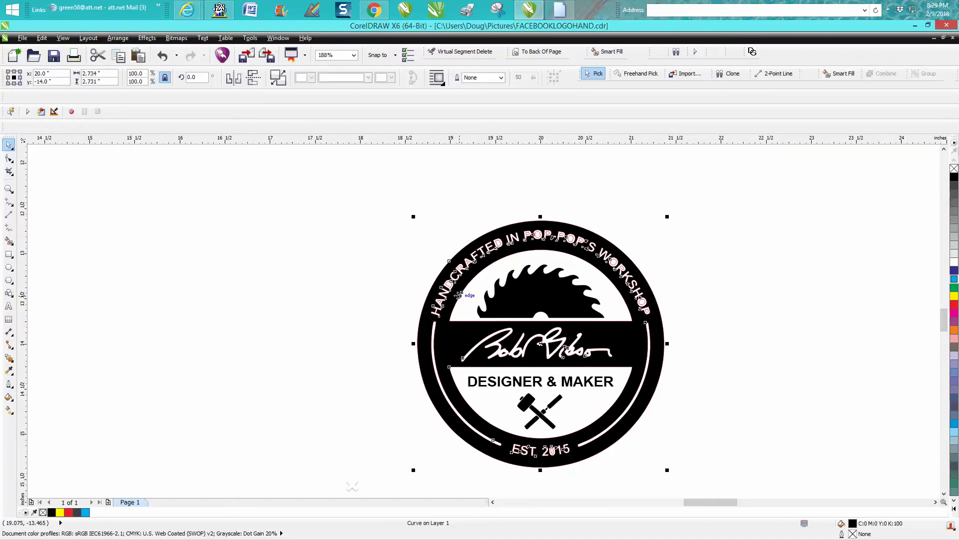
pyautogui.press('Right')
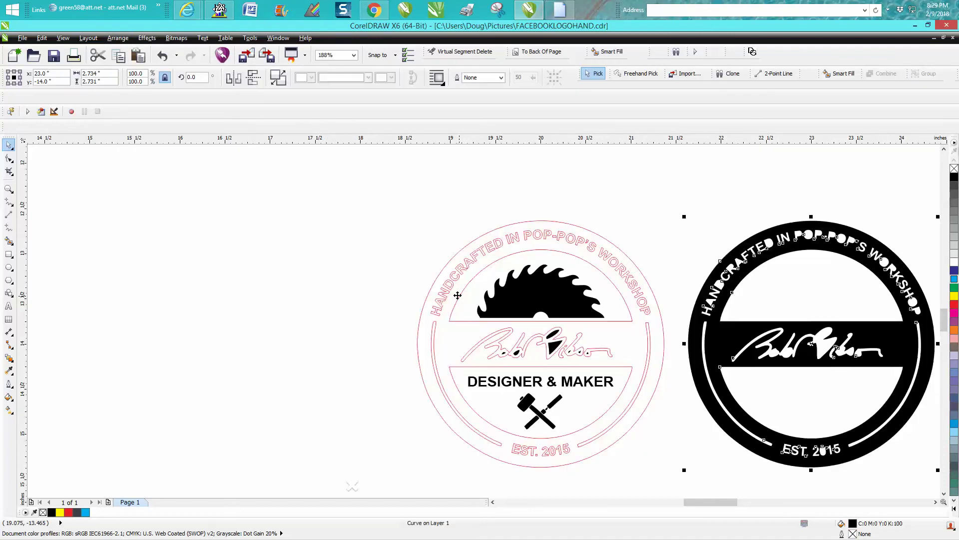
# - Move the curved texts "HANDCRAFTED IN POP-POP'S WORKSHOP" and "EST. 2015" 3 inches left, out of the badge
pyautogui.click(588, 255)
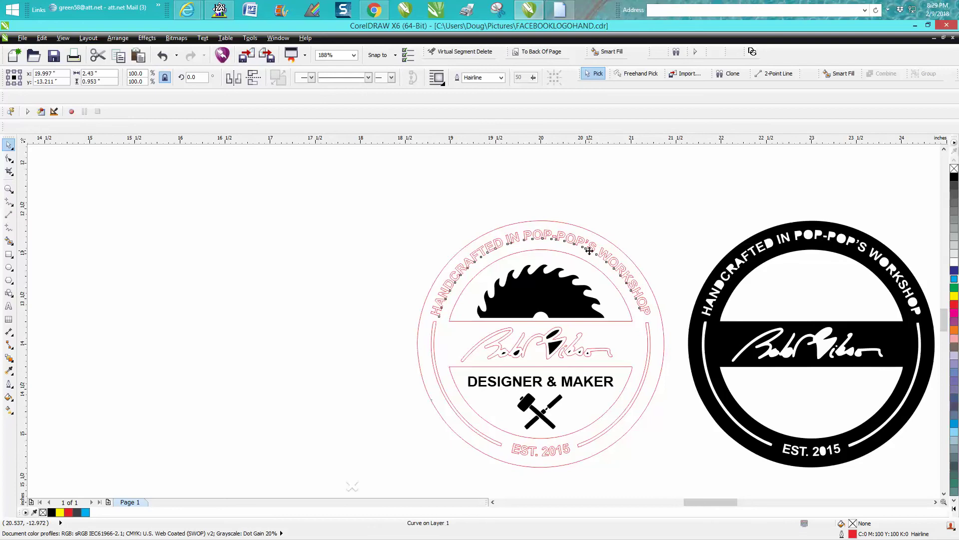
pyautogui.click(590, 246)
pyautogui.press('Left')
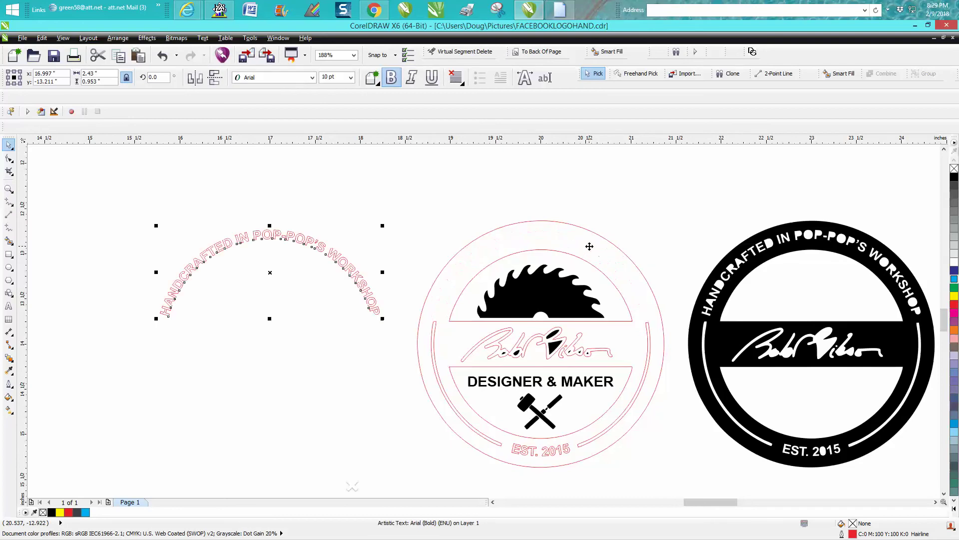
pyautogui.click(568, 452)
pyautogui.press('Left')
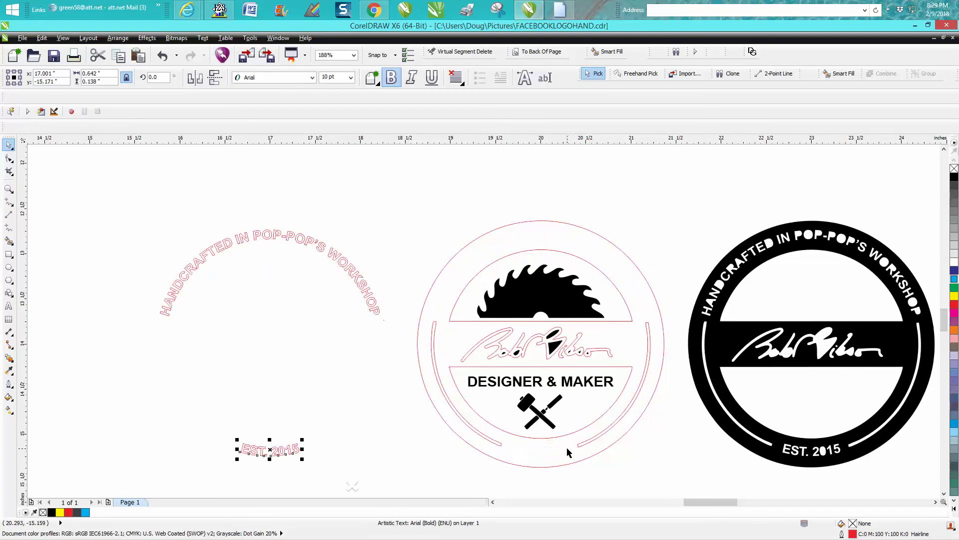
# - Fill the left and right curved bands of the badge with cyan
pyautogui.click(472, 428)
pyautogui.click(955, 280)
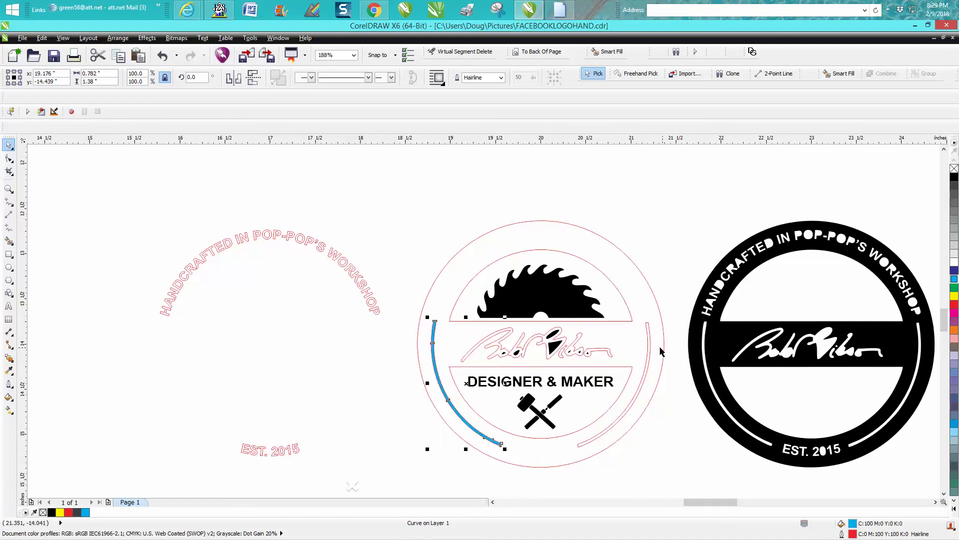
pyautogui.click(648, 345)
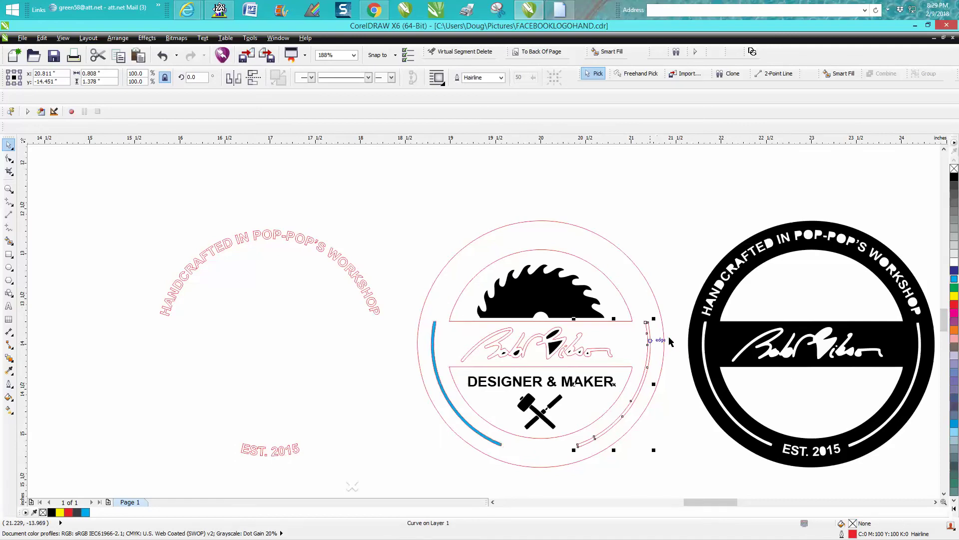
pyautogui.click(954, 280)
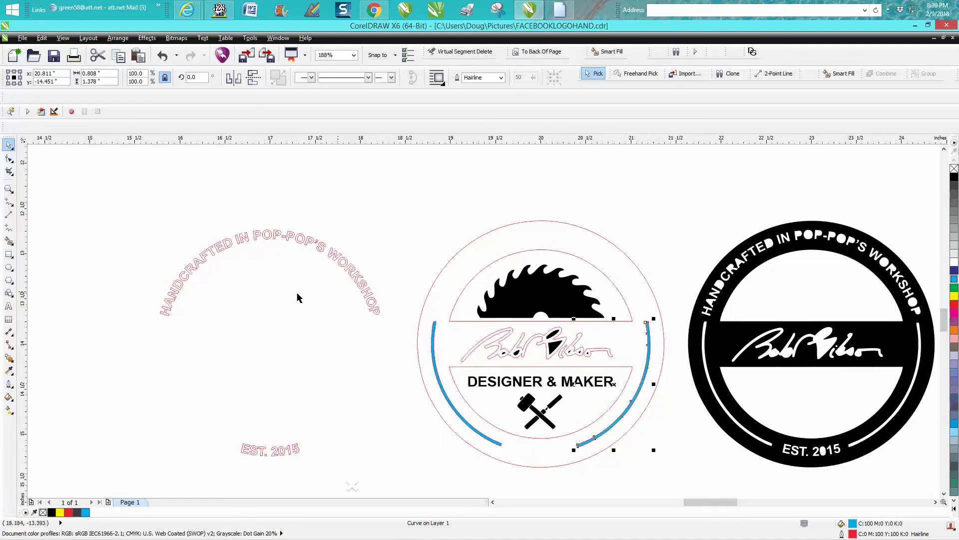
# - Draw a circle about 2.55 inches across over the centered badge
pyautogui.click(9, 268)
pyautogui.moveTo(652, 202); pyautogui.dragTo(417, 435)
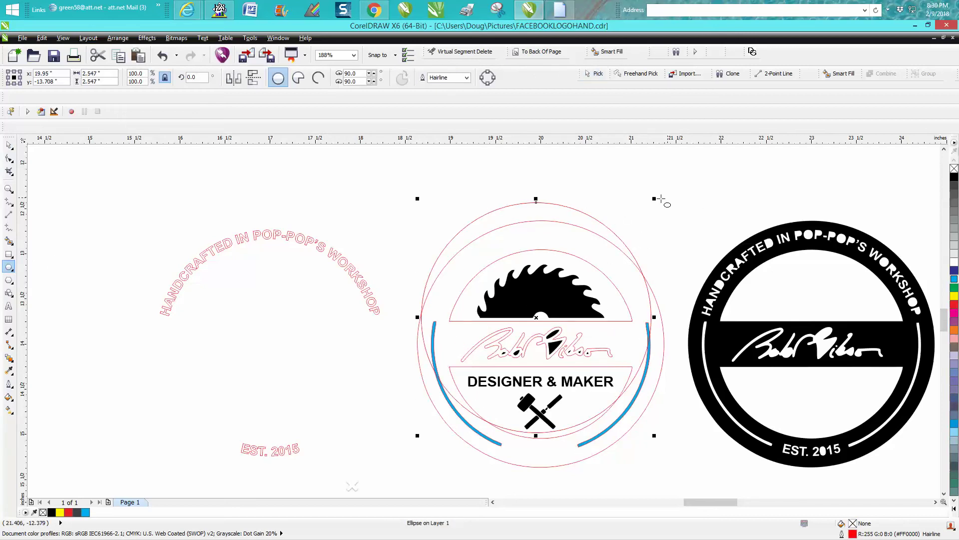
pyautogui.moveTo(658, 199); pyautogui.dragTo(658, 213)
pyautogui.press('Delete')
# - Center the new circle on the page and scale it down to about 2.37 inches, along the inner edges of the cyan bands
pyautogui.click(9, 145)
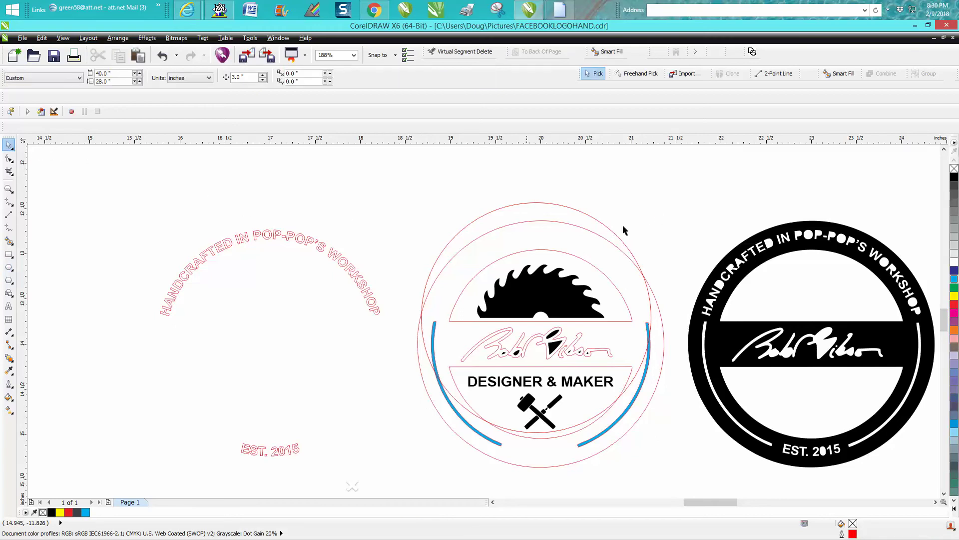
pyautogui.click(602, 226)
pyautogui.moveTo(654, 200)
pyautogui.mouseDown()
pyautogui.moveTo(650, 219)
pyautogui.moveTo(651, 211)
pyautogui.mouseUp()
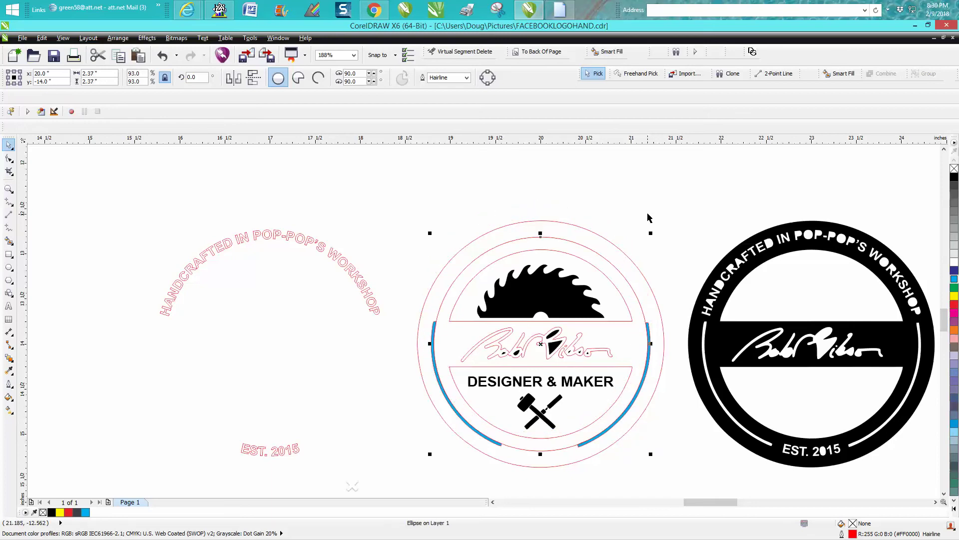
# - Add a concentric copy of the circle, enlarged to about 2.42 inches to follow the outer edges of the cyan bands
pyautogui.click(9, 188)
pyautogui.moveTo(398, 221); pyautogui.dragTo(696, 469)
pyautogui.click(9, 145)
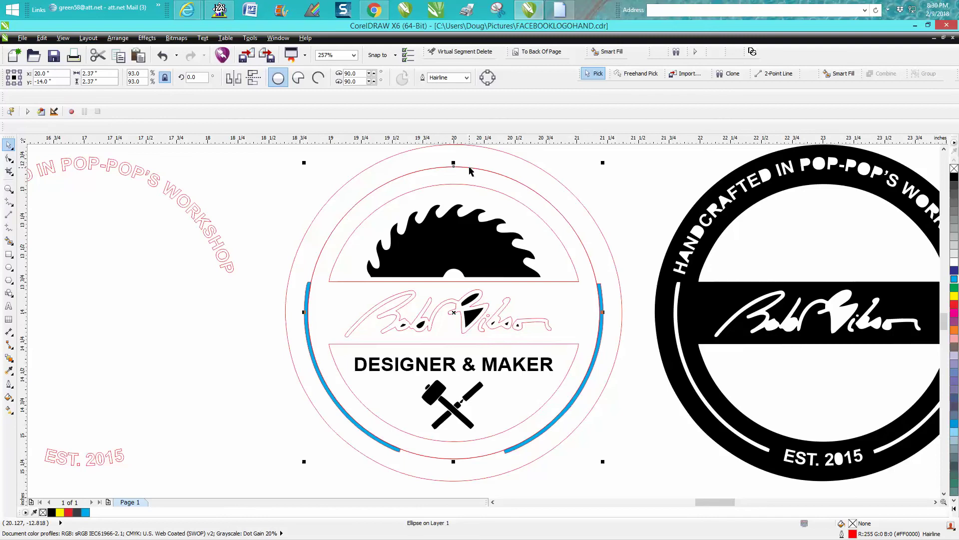
pyautogui.moveTo(605, 163); pyautogui.dragTo(607, 159)
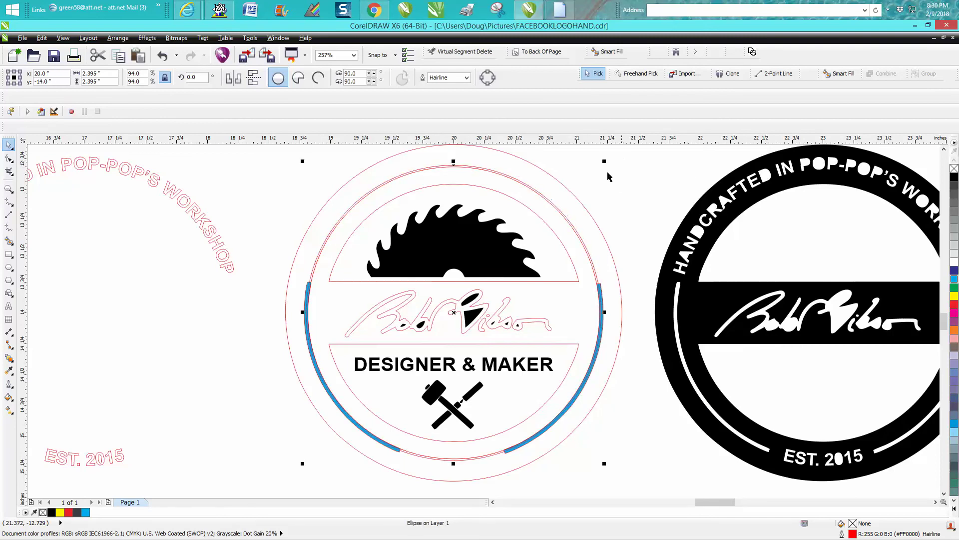
pyautogui.moveTo(604, 160); pyautogui.dragTo(617, 157)
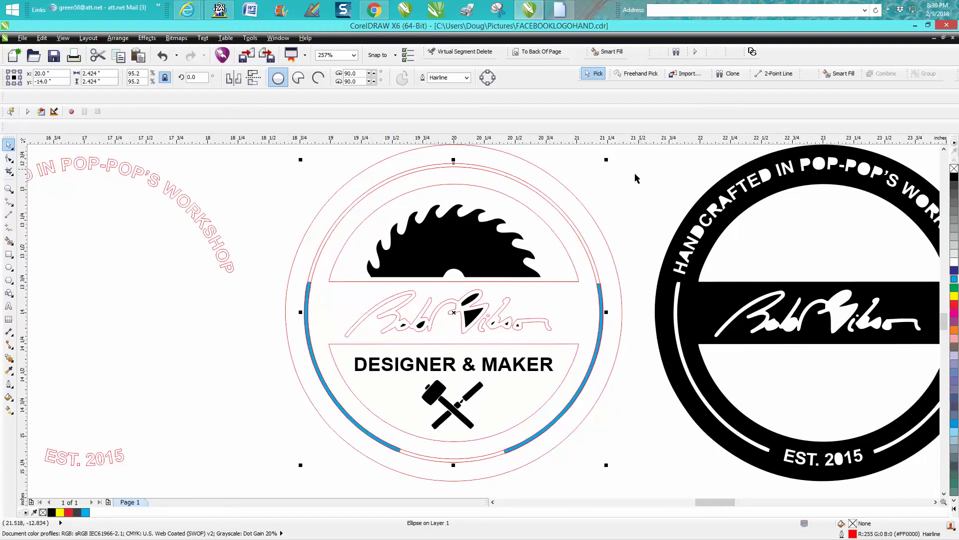
# - Draw a horizontal line about 0.05 inches long across the two circles at the upper end of the left cyan band
pyautogui.click(9, 190)
pyautogui.moveTo(282, 260); pyautogui.dragTo(339, 302)
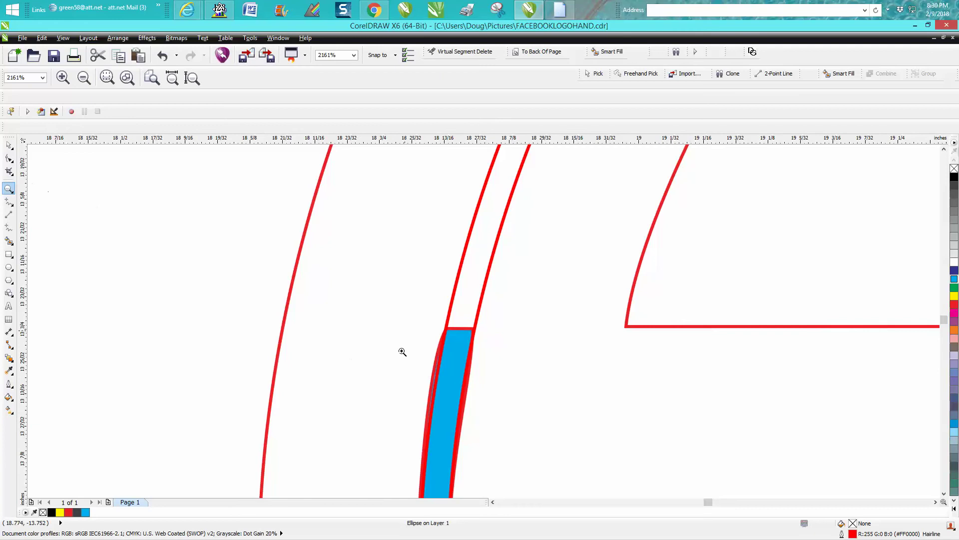
pyautogui.click(9, 213)
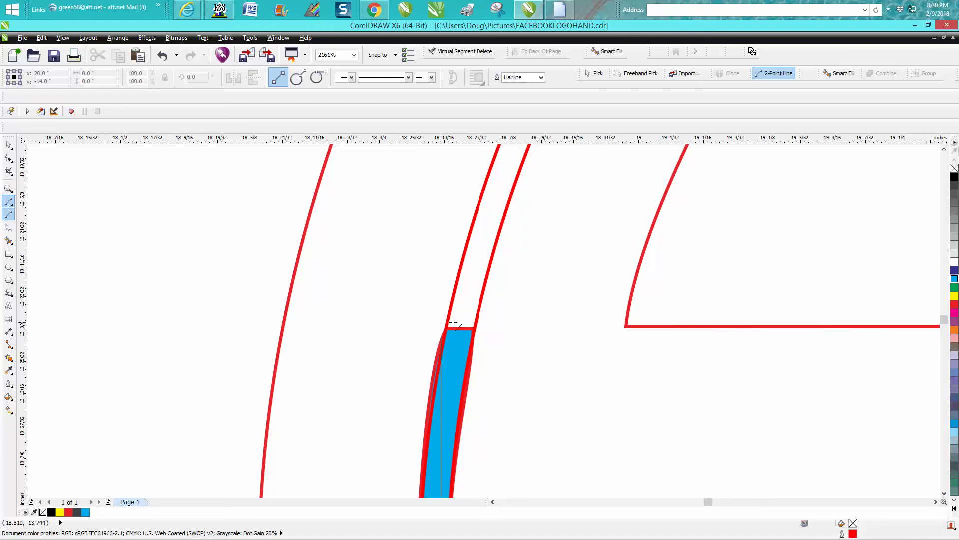
pyautogui.click(452, 323)
pyautogui.click(486, 311)
pyautogui.moveTo(490, 320); pyautogui.dragTo(432, 318)
pyautogui.scroll(-5, 432, 318)
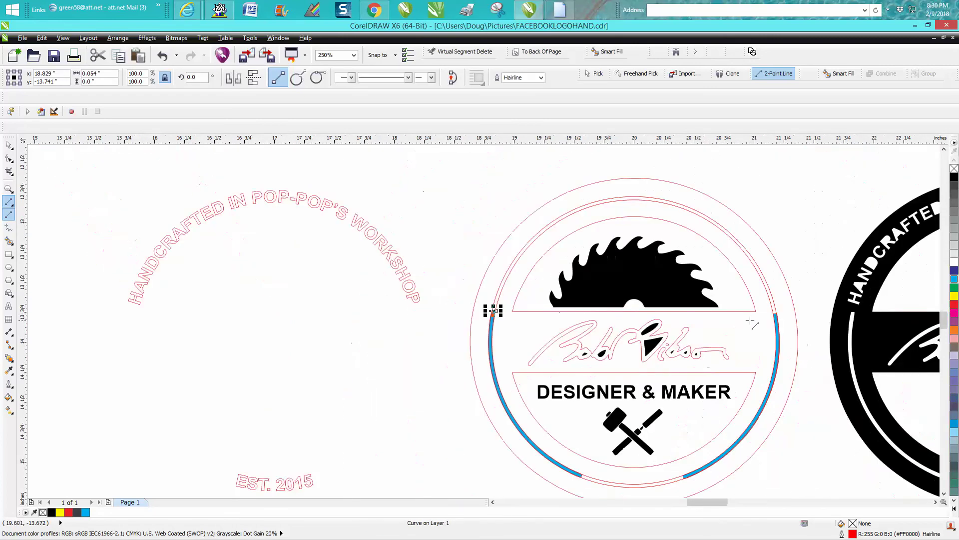
pyautogui.click(9, 189)
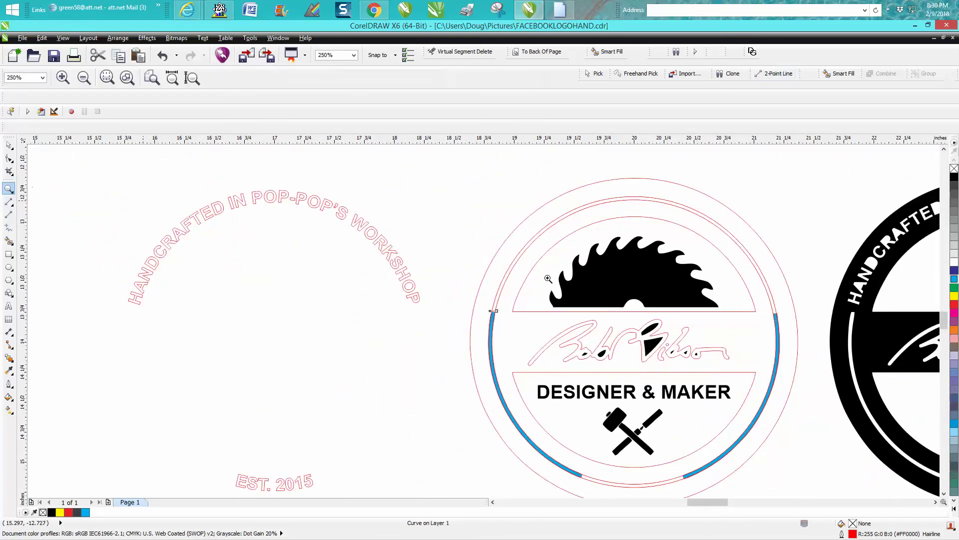
pyautogui.moveTo(778, 303); pyautogui.dragTo(762, 330)
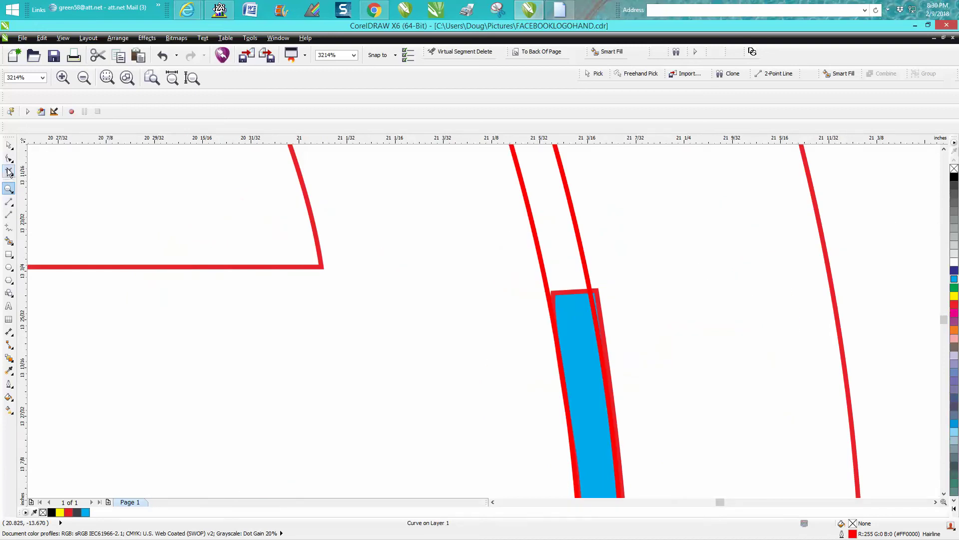
pyautogui.click(9, 201)
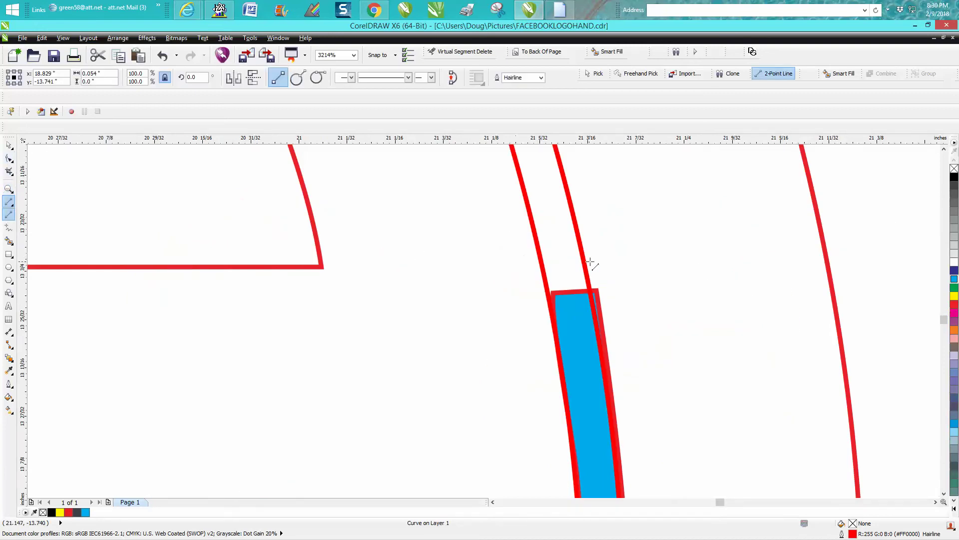
pyautogui.scroll(-5, 601, 269)
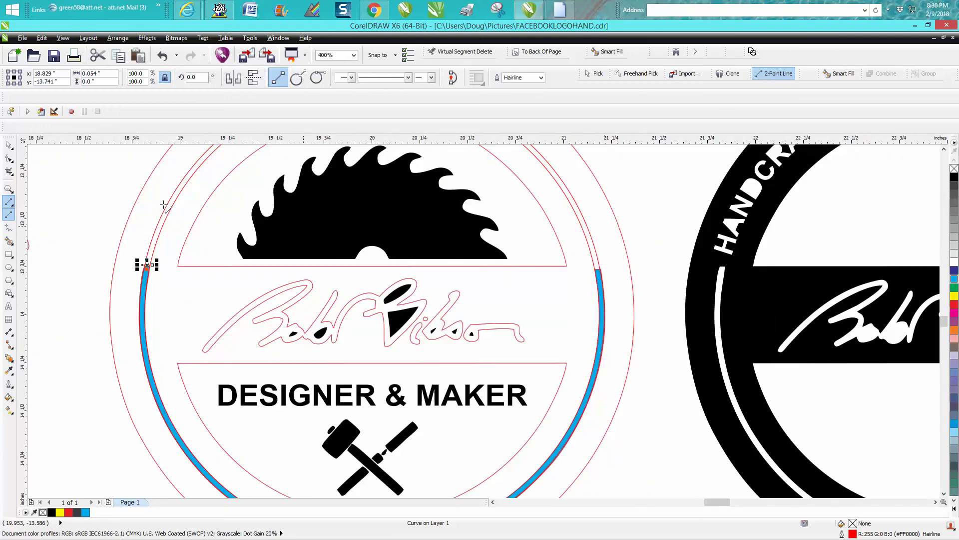
# - Copy the short horizontal line straight across to the upper end of the right cyan band
pyautogui.click(10, 146)
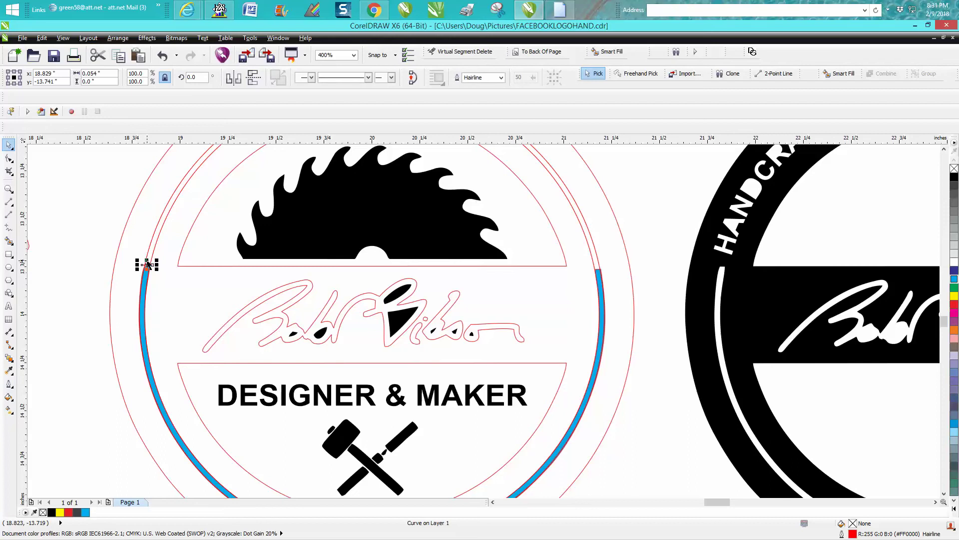
pyautogui.moveTo(147, 263); pyautogui.dragTo(596, 264)
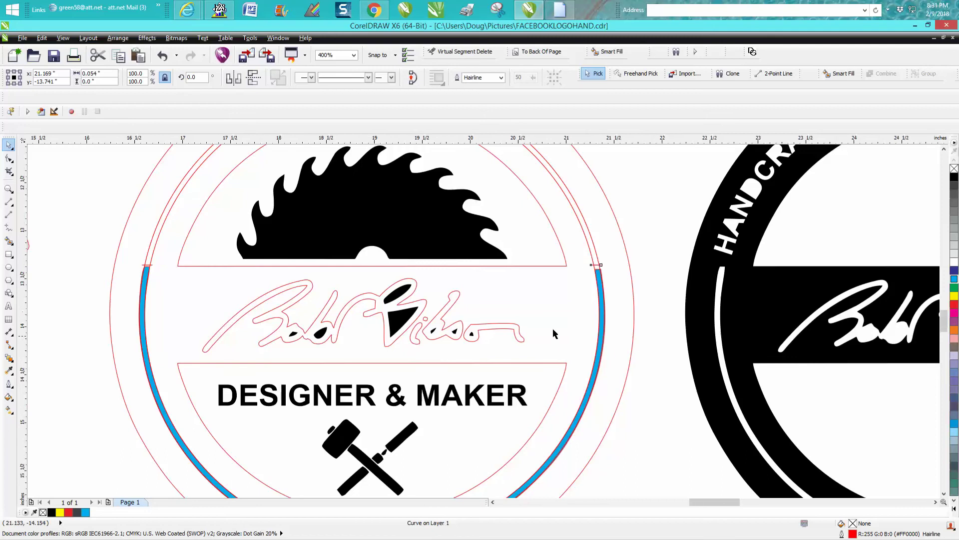
# - Draw a slanted line about 0.03 by 0.08 inches across the two circles at the lower end of the left cyan band
pyautogui.scroll(-2, 567, 342)
pyautogui.click(9, 190)
pyautogui.moveTo(379, 382); pyautogui.dragTo(574, 475)
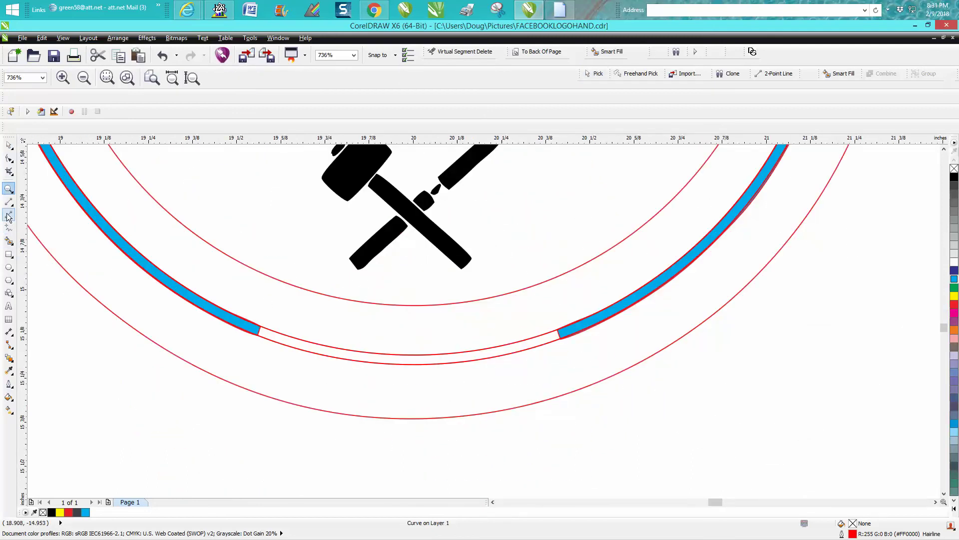
pyautogui.click(9, 227)
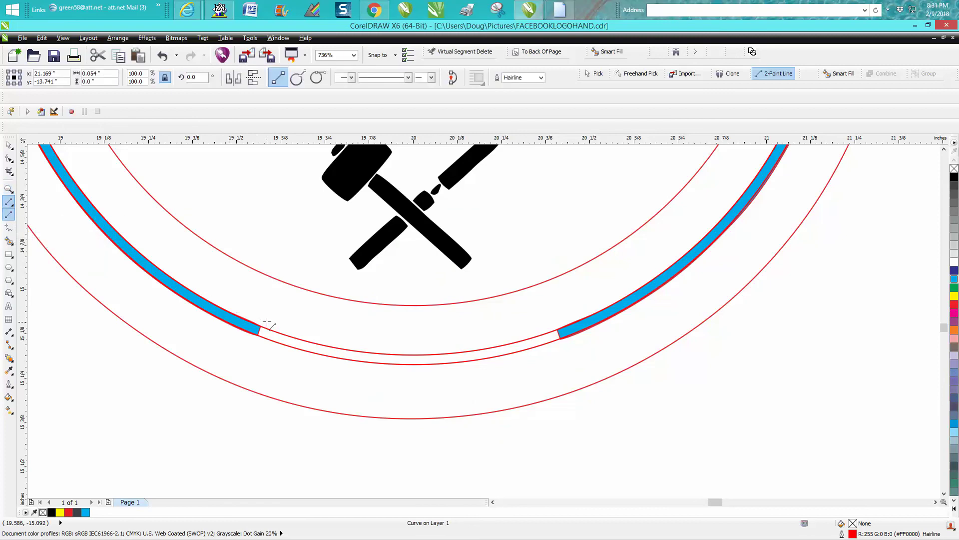
pyautogui.moveTo(266, 321); pyautogui.dragTo(256, 348)
pyautogui.press('space')
# - Try to copy the slanted line toward the right cyan band and mirror it horizontally
pyautogui.moveTo(261, 333); pyautogui.dragTo(528, 384)
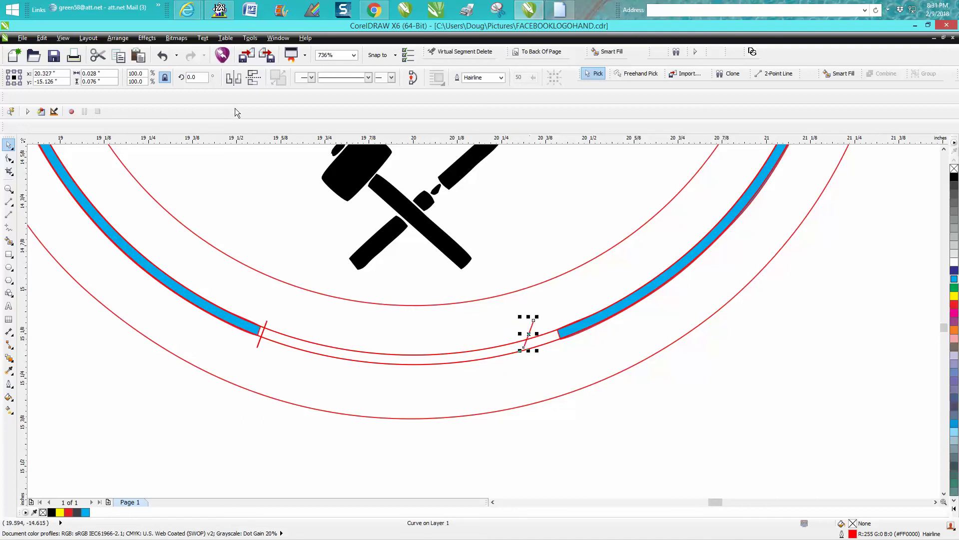
pyautogui.click(233, 82)
pyautogui.click(532, 316)
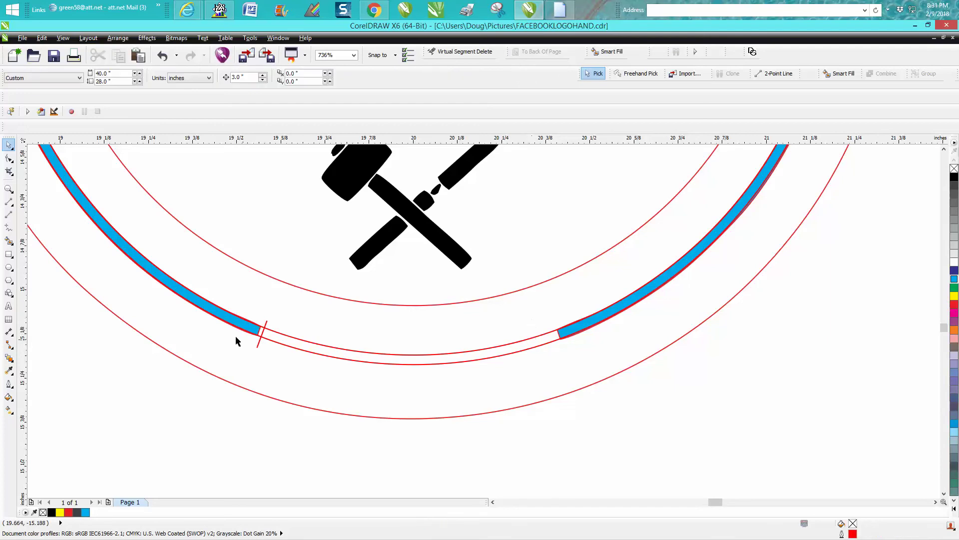
# - Place a horizontally mirrored copy of the slanted line at the lower end of the right cyan band
pyautogui.click(266, 324)
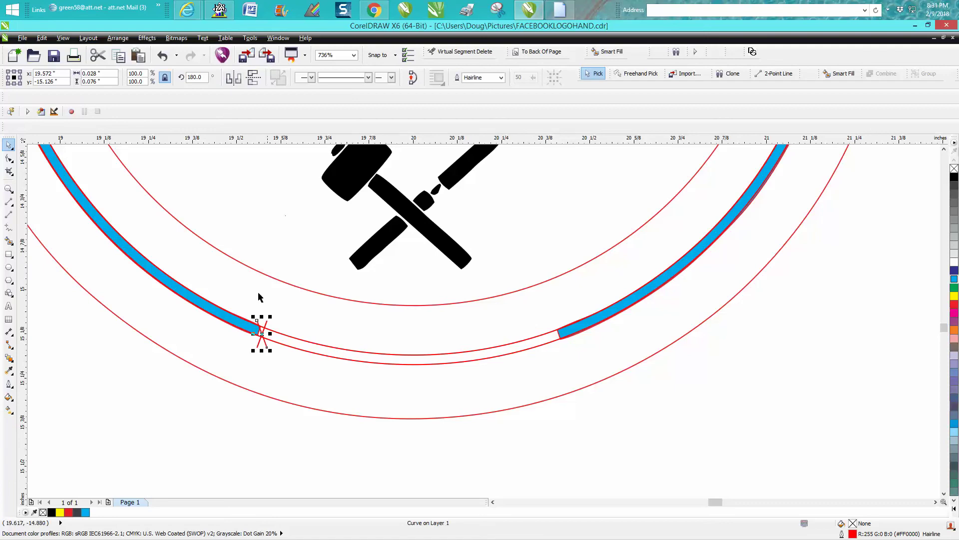
pyautogui.moveTo(262, 332); pyautogui.dragTo(554, 360)
pyautogui.scroll(-3, 554, 360)
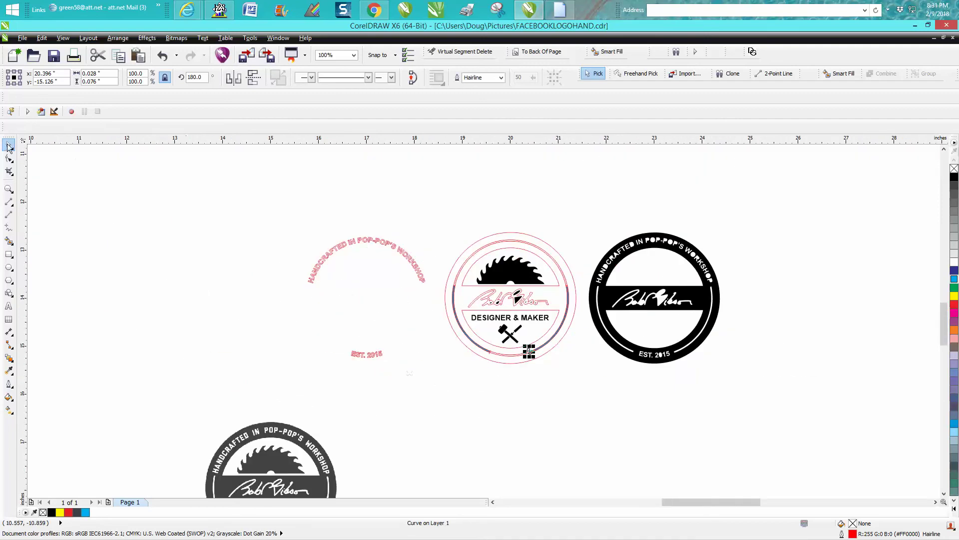
# - Try to delete the inner of the two concentric circles
pyautogui.click(9, 188)
pyautogui.moveTo(442, 216); pyautogui.dragTo(608, 375)
pyautogui.click(9, 145)
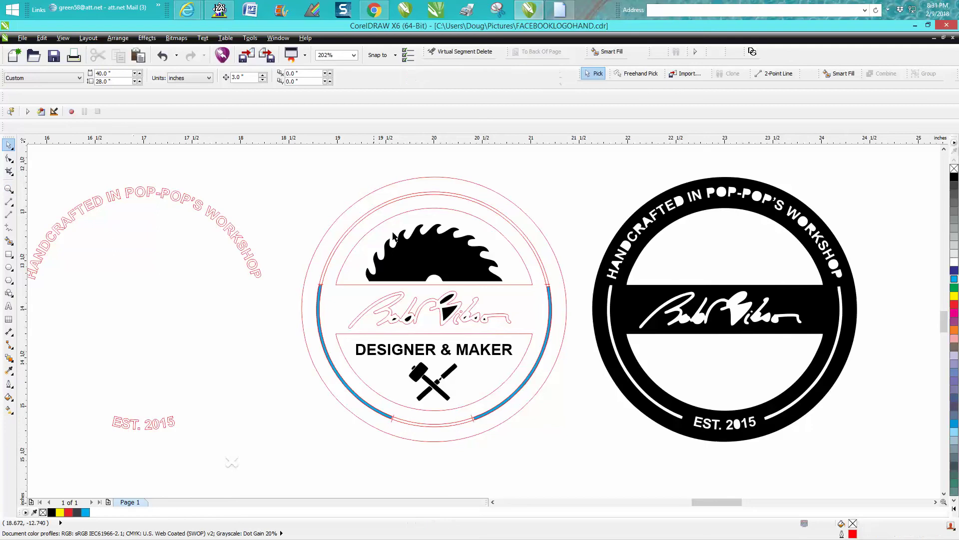
pyautogui.click(321, 299)
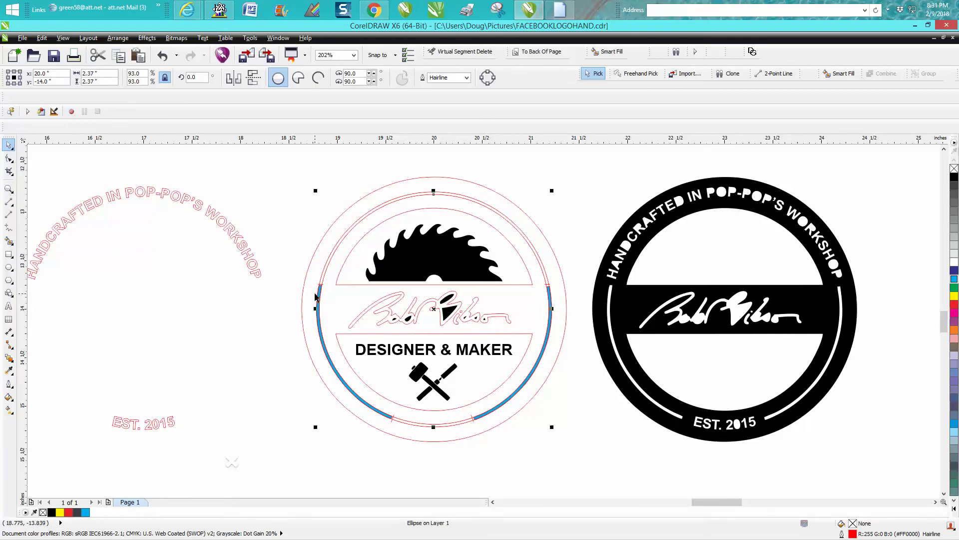
pyautogui.click(316, 297)
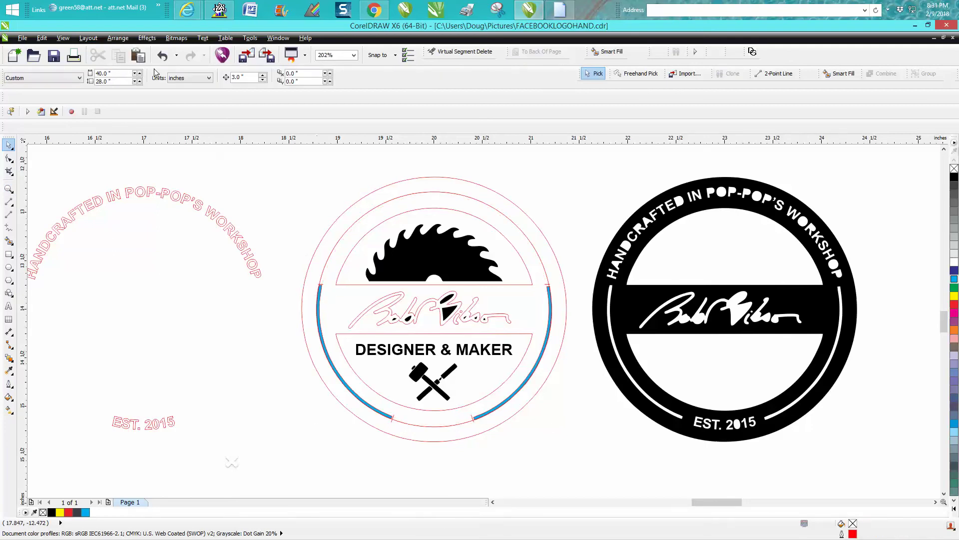
# - Move the two concentric circles 3 inches down, below the badge, and delete the right cyan band
pyautogui.click(406, 190)
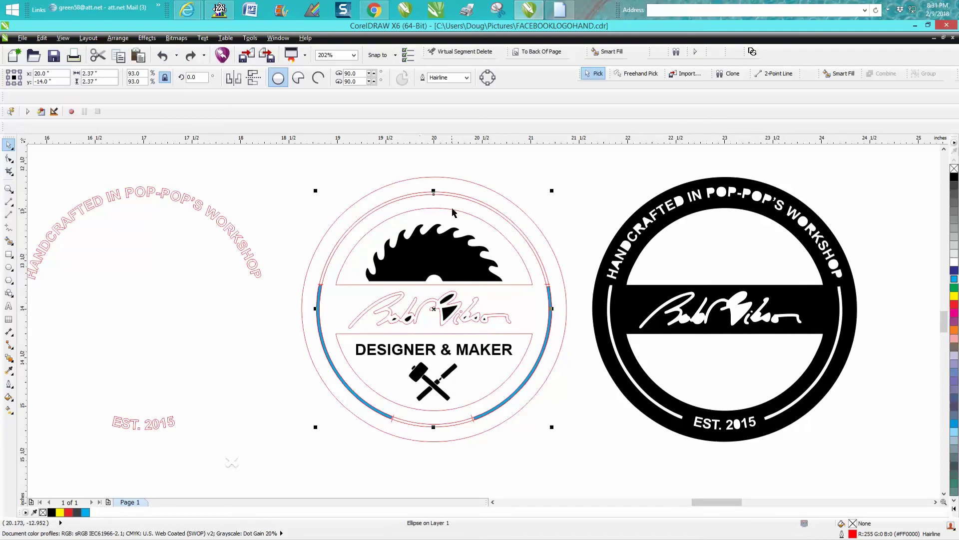
pyautogui.scroll(-2, 453, 213)
pyautogui.hotkey('ctrl', 'd')
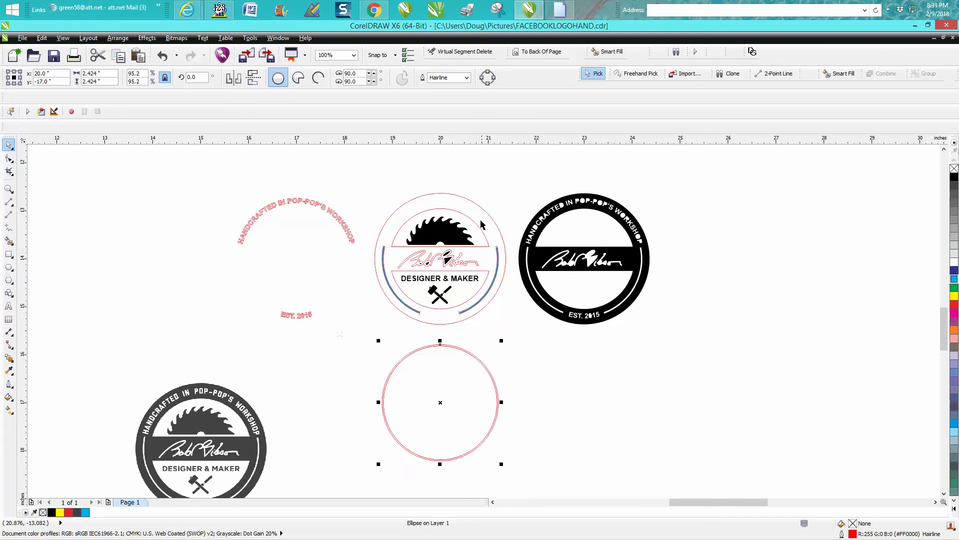
pyautogui.click(498, 257)
pyautogui.press('Delete')
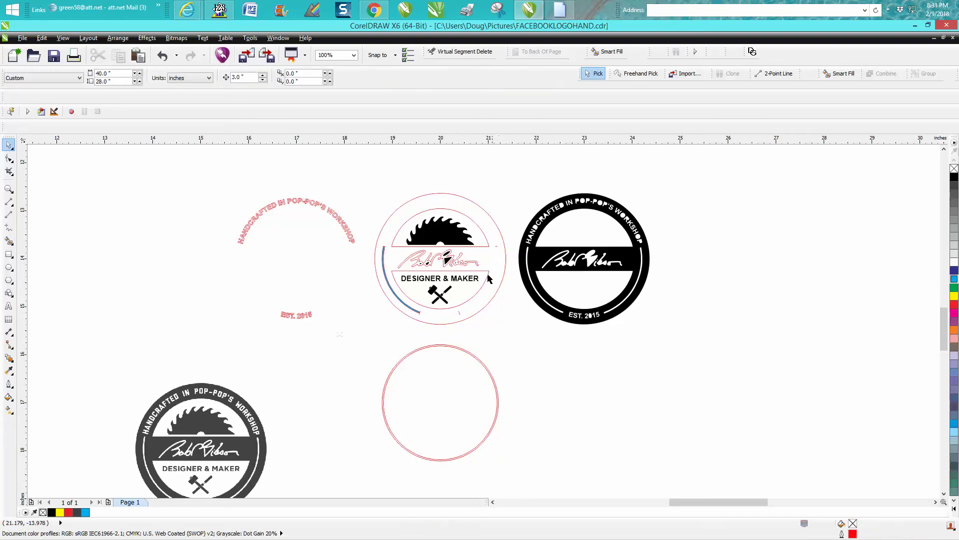
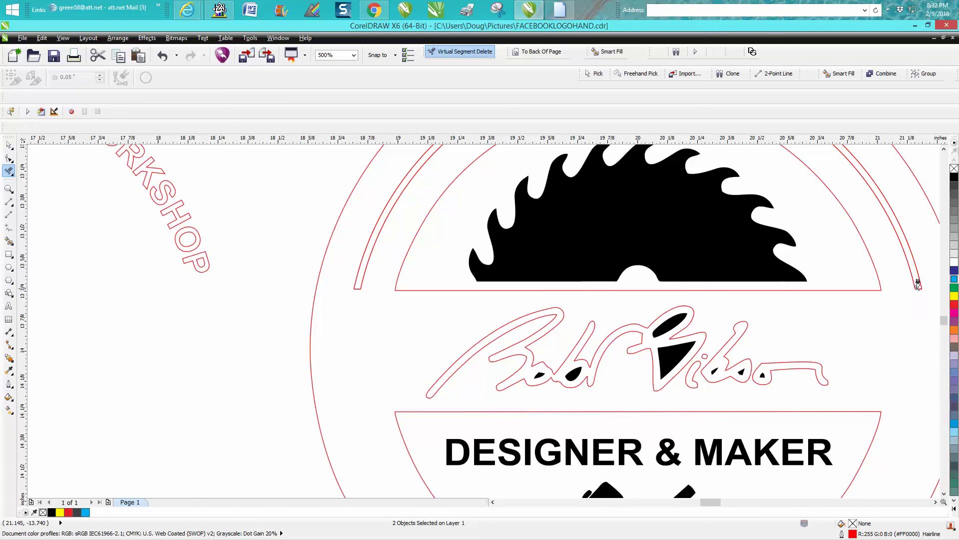
# - Try to trim the overhanging ends of the two slanted lines on the short band at the badge's lower edge
pyautogui.scroll(-5, 944, 322)
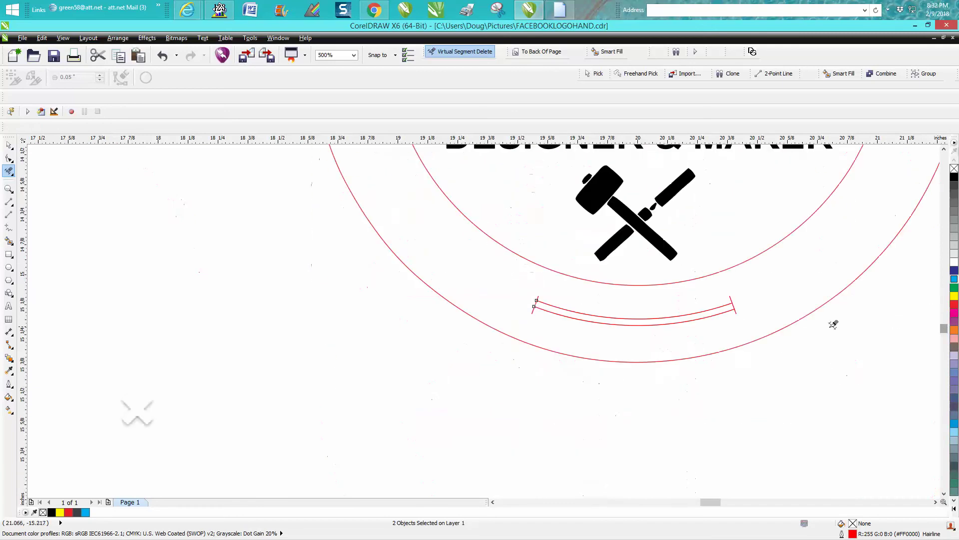
pyautogui.click(732, 298)
pyautogui.click(736, 307)
pyautogui.click(534, 305)
pyautogui.scroll(-2, 550, 325)
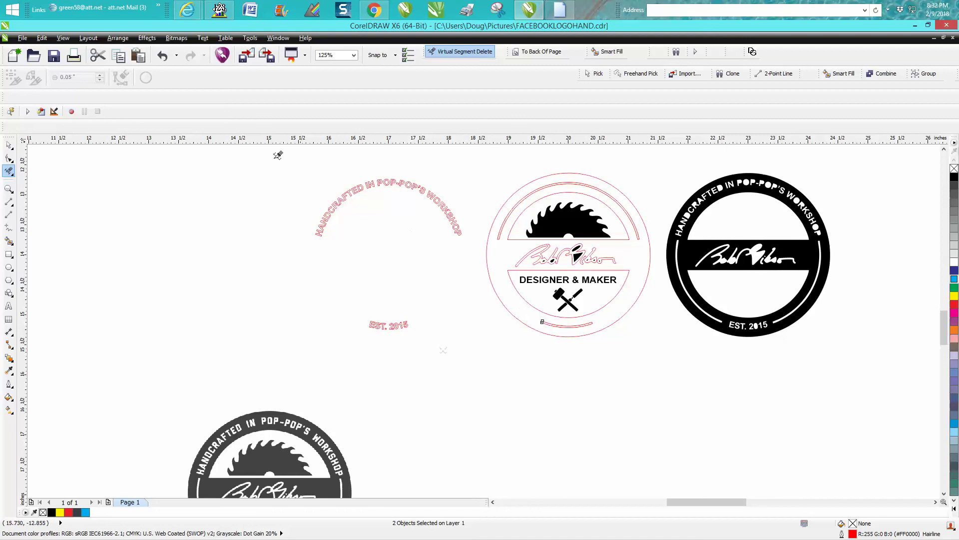
# - Undo the segment deletions back to the two full concentric circles placed on the badge
pyautogui.click(164, 57)
pyautogui.click(164, 56)
pyautogui.click(166, 56)
pyautogui.click(166, 56)
pyautogui.click(166, 56)
pyautogui.click(166, 56)
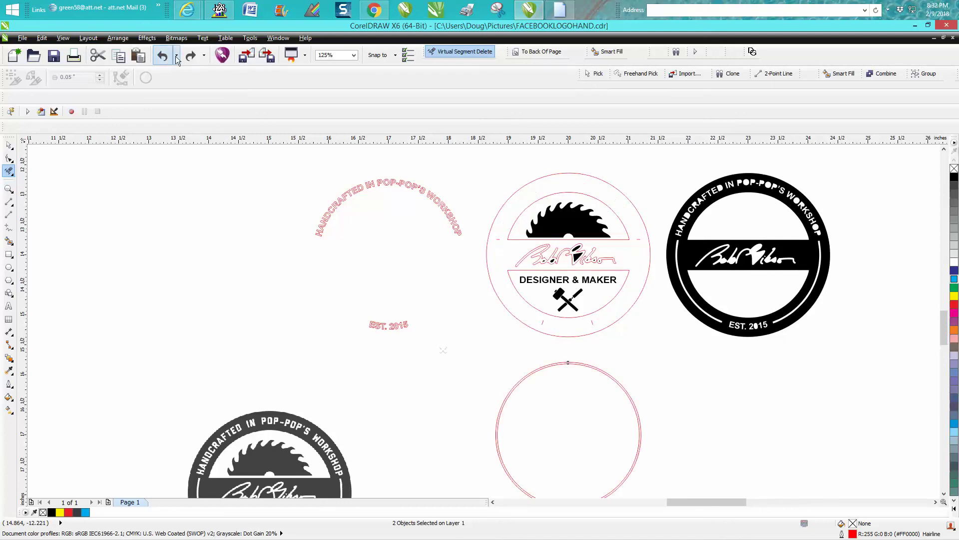
pyautogui.click(194, 59)
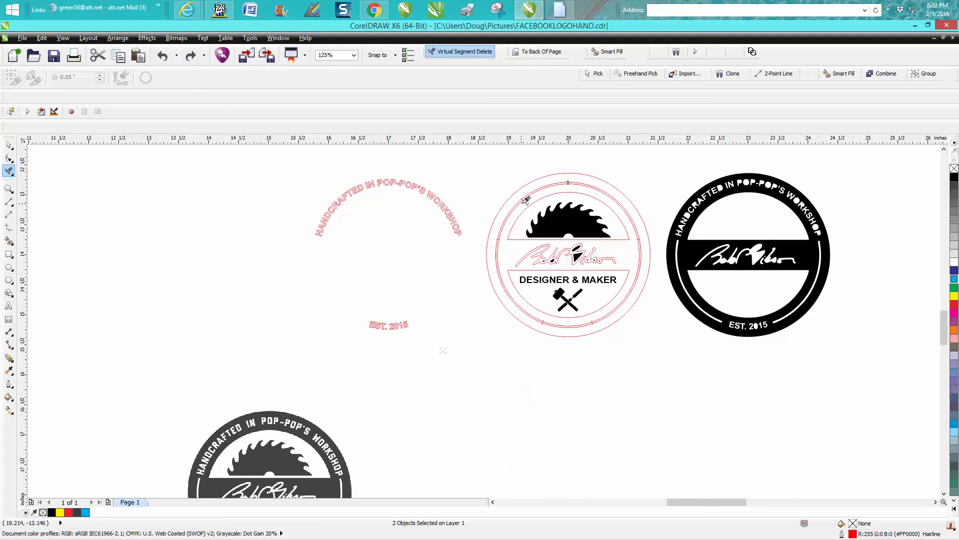
# - Delete the upper arcs of both concentric circles and their lower arcs between the slanted lines, keeping only the two side bands
pyautogui.click(531, 192)
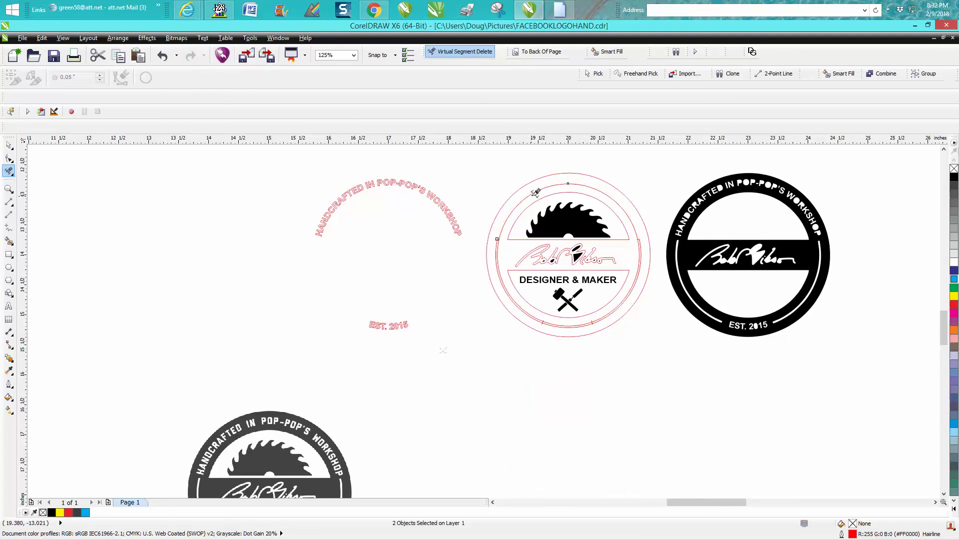
pyautogui.click(534, 189)
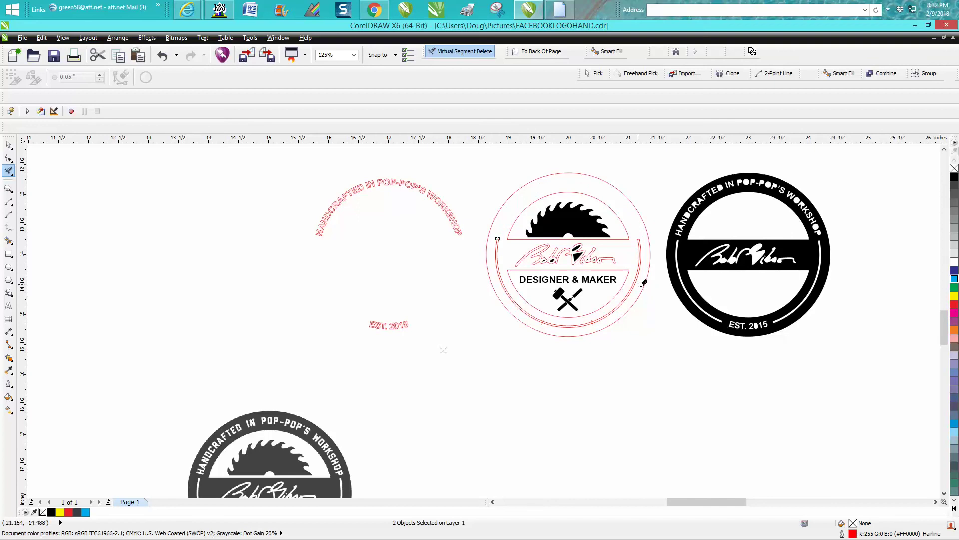
pyautogui.click(595, 322)
pyautogui.click(593, 322)
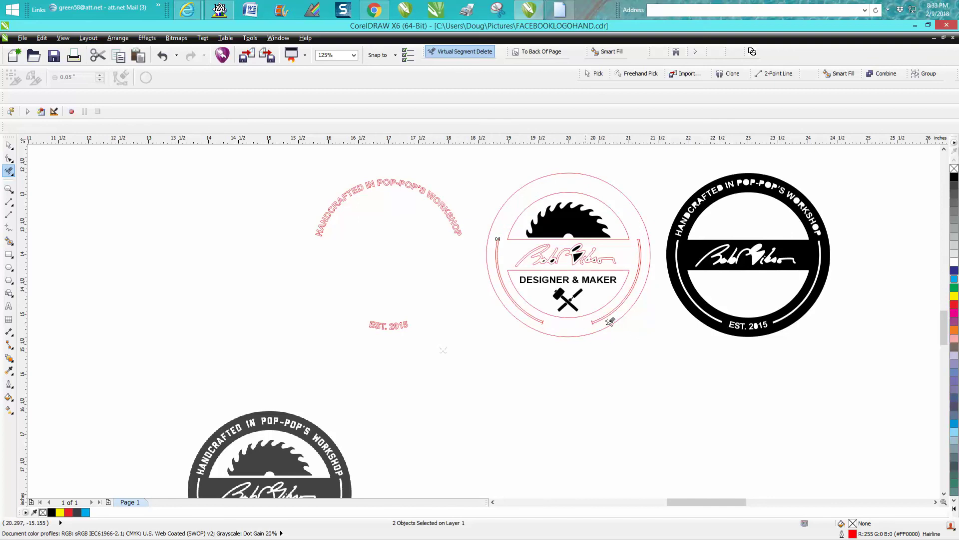
# - Trim the overhanging ends of the short horizontal lines that close the tops of both side bands
pyautogui.click(8, 188)
pyautogui.moveTo(477, 205); pyautogui.dragTo(660, 270)
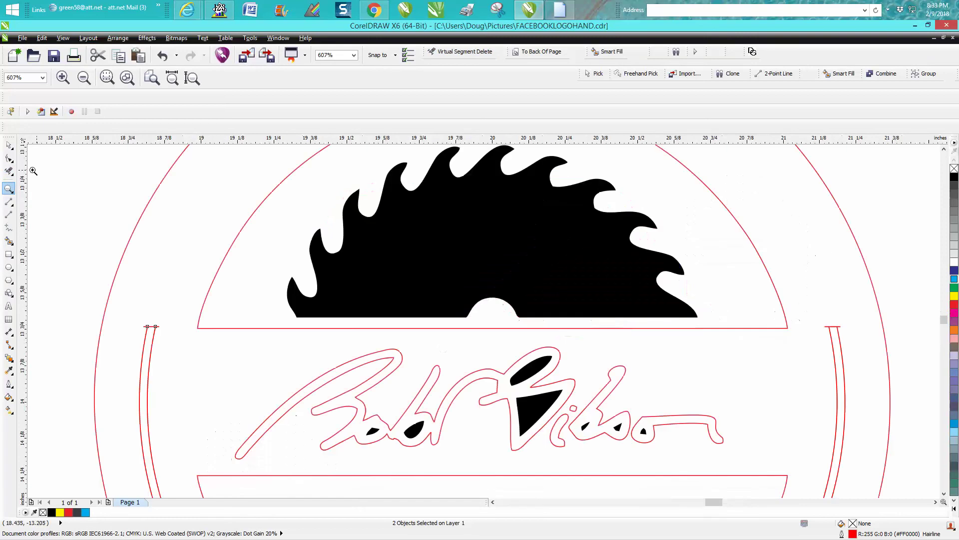
pyautogui.click(8, 171)
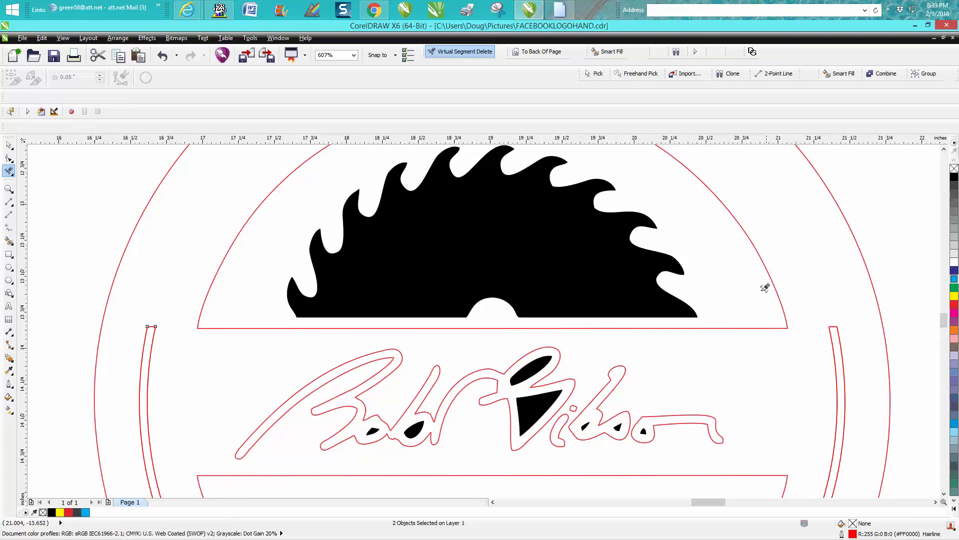
# - Trim the overhanging ends of the slanted lines at the lower ends of both side bands
pyautogui.scroll(-3, 809, 306)
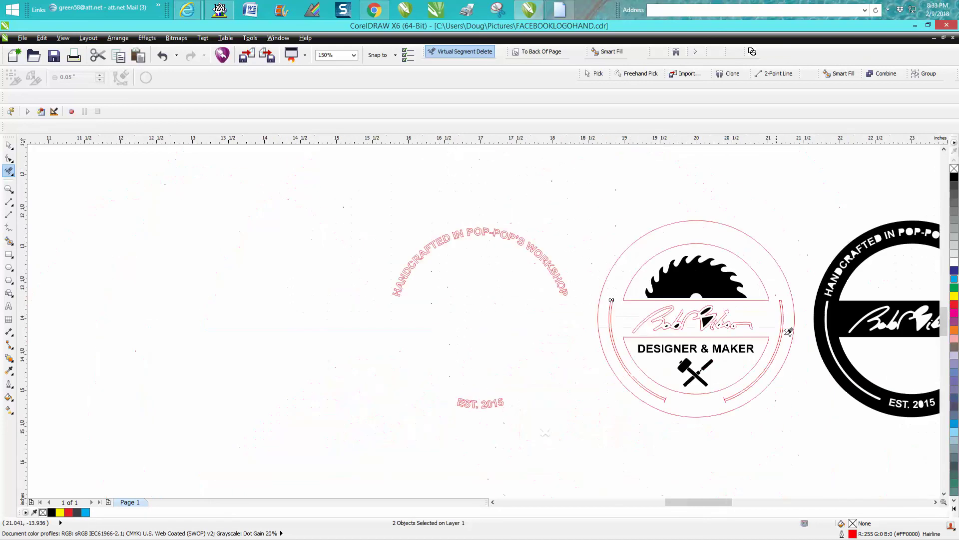
pyautogui.click(7, 190)
pyautogui.moveTo(653, 382); pyautogui.dragTo(752, 431)
pyautogui.click(9, 170)
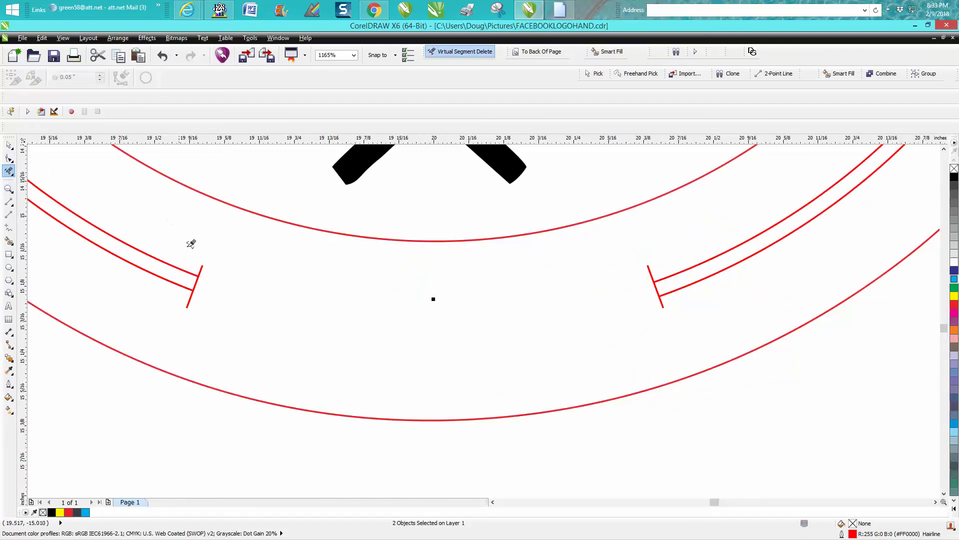
pyautogui.click(200, 271)
pyautogui.click(192, 294)
pyautogui.click(650, 269)
pyautogui.scroll(-7, 663, 298)
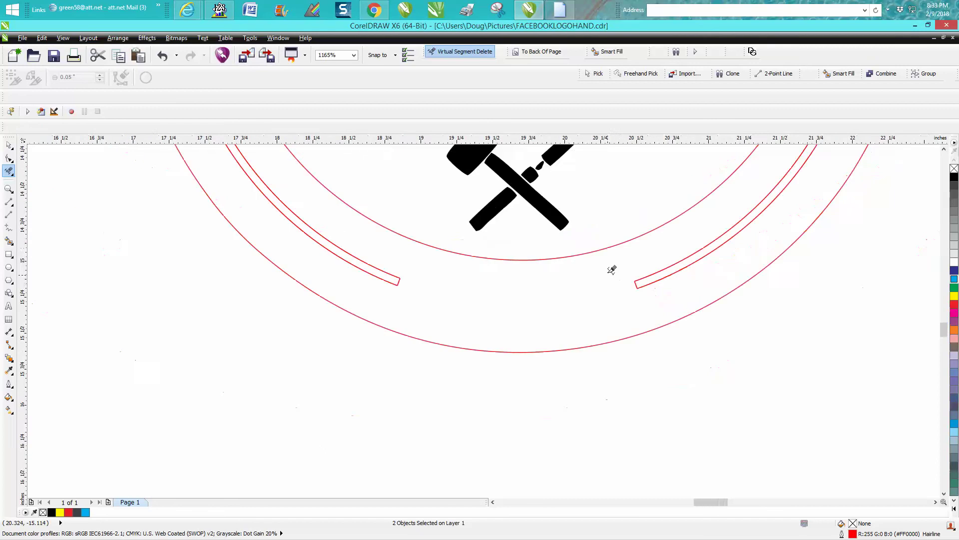
# - Move the curved HANDCRAFTED IN POP-POP'S WORKSHOP text and the EST. 2015 text into the ring of the rebuilt badge
pyautogui.click(8, 145)
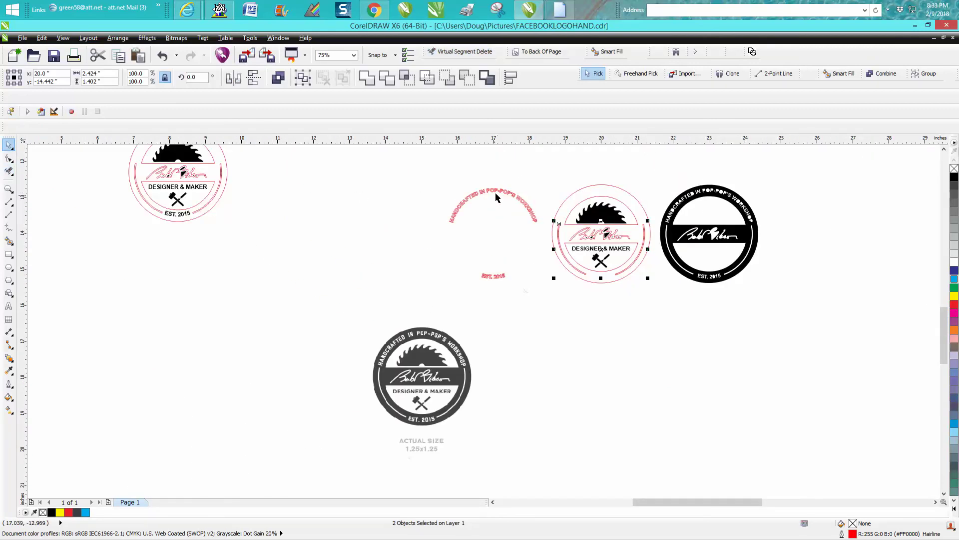
pyautogui.click(500, 194)
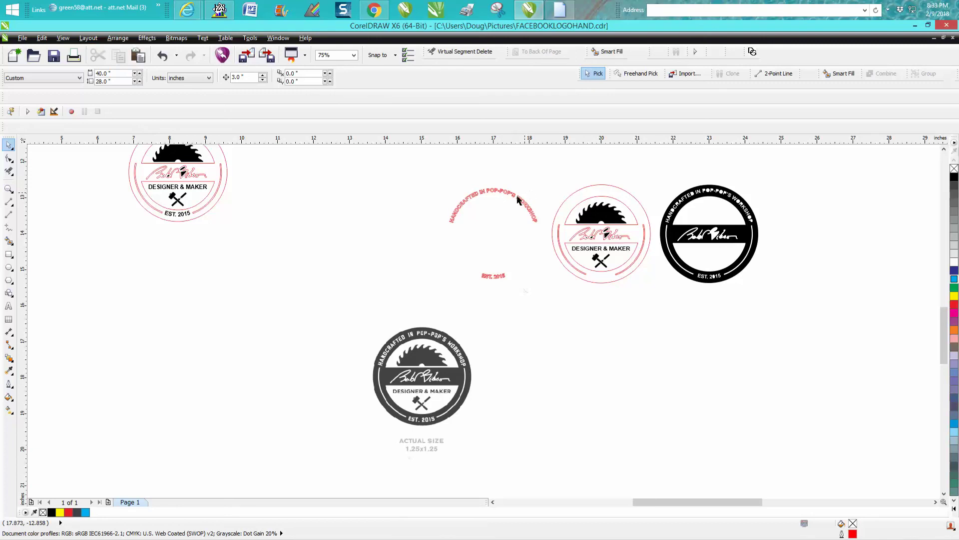
pyautogui.moveTo(514, 199); pyautogui.dragTo(622, 198)
pyautogui.moveTo(499, 279); pyautogui.dragTo(607, 279)
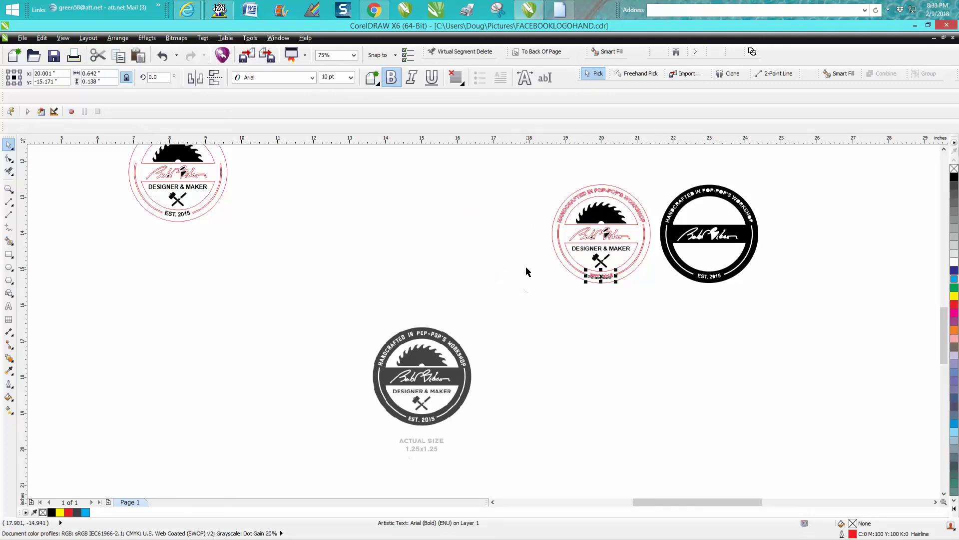
# - Delete the old black badge beside the rebuilt one, and fill the rebuilt badge's ring and signature band black with Smart Fill
pyautogui.click(8, 189)
pyautogui.moveTo(552, 184); pyautogui.dragTo(661, 292)
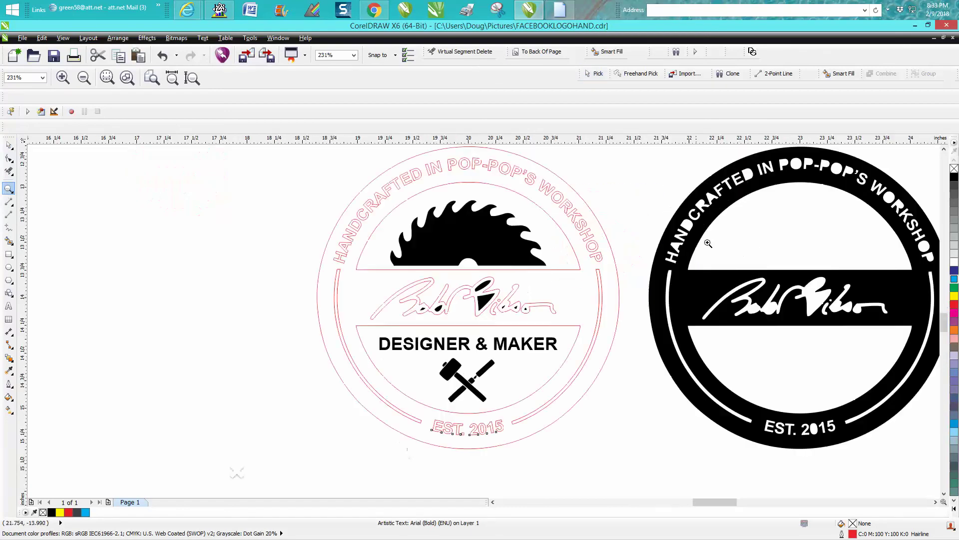
pyautogui.click(8, 145)
pyautogui.click(701, 292)
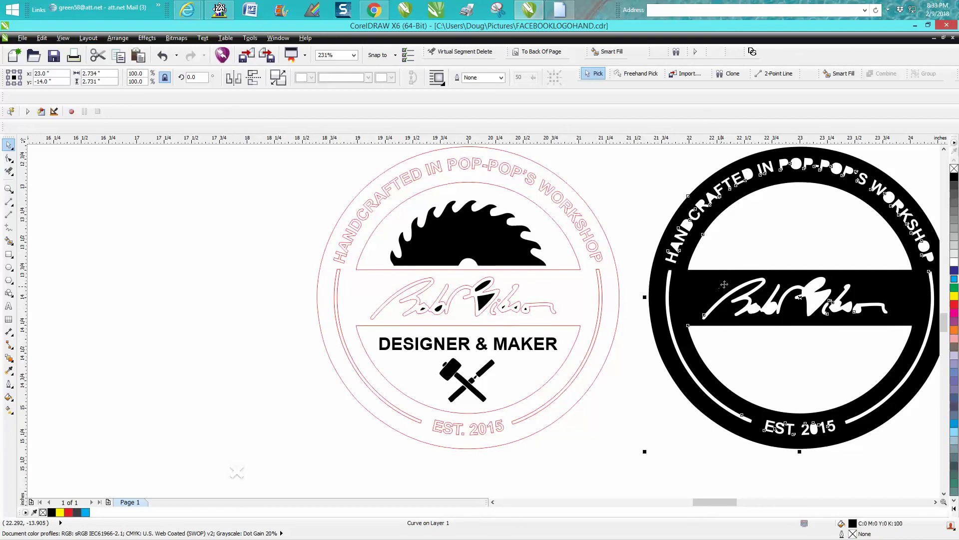
pyautogui.press('Delete')
pyautogui.click(8, 241)
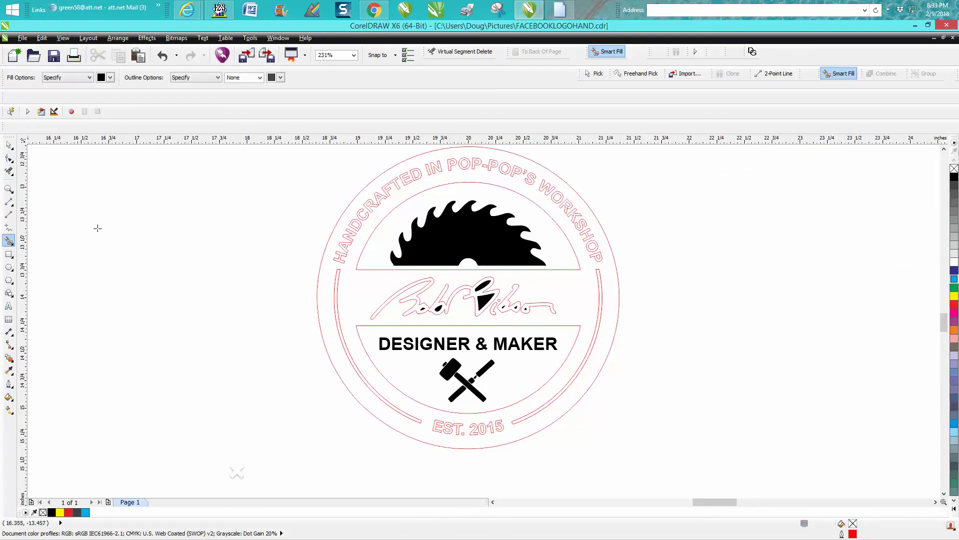
pyautogui.click(407, 203)
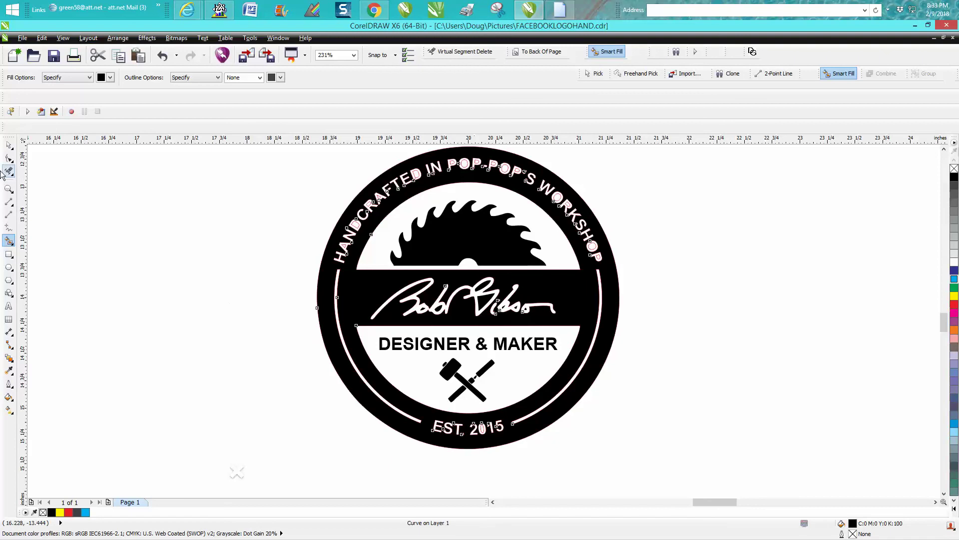
# - Fill the enclosed areas inside the letters A, D and R of HANDCRAFTED with black
pyautogui.click(8, 189)
pyautogui.moveTo(323, 170); pyautogui.dragTo(481, 265)
pyautogui.click(8, 242)
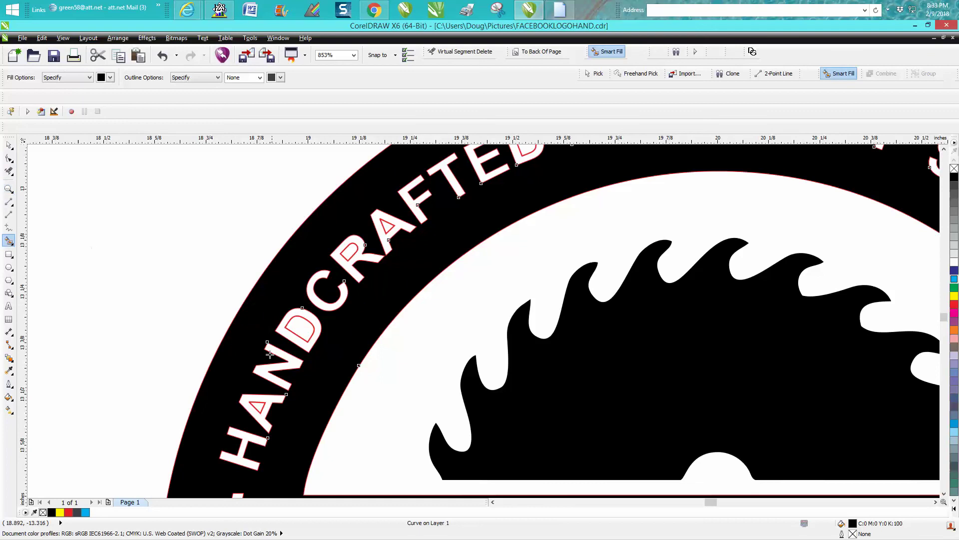
pyautogui.click(254, 405)
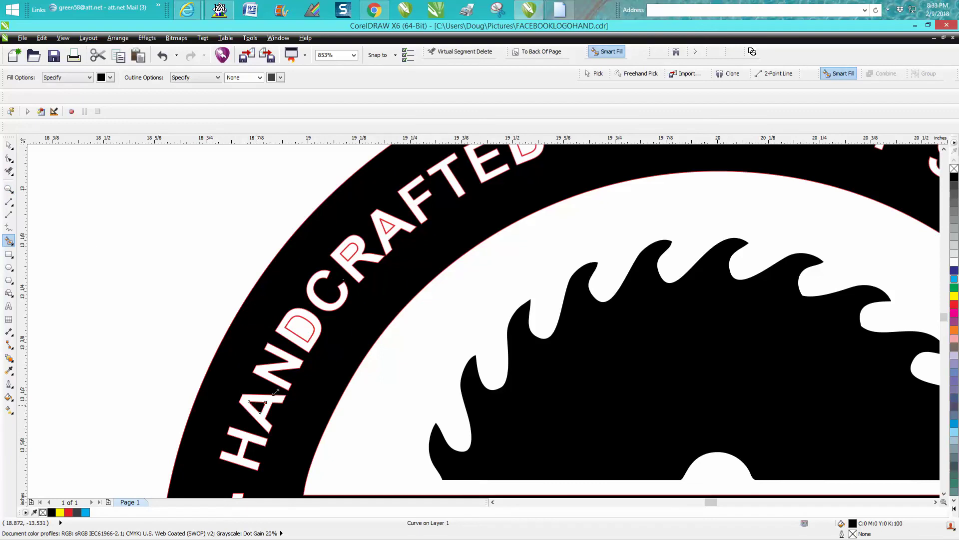
pyautogui.click(303, 333)
pyautogui.click(350, 251)
pyautogui.click(385, 225)
pyautogui.click(521, 148)
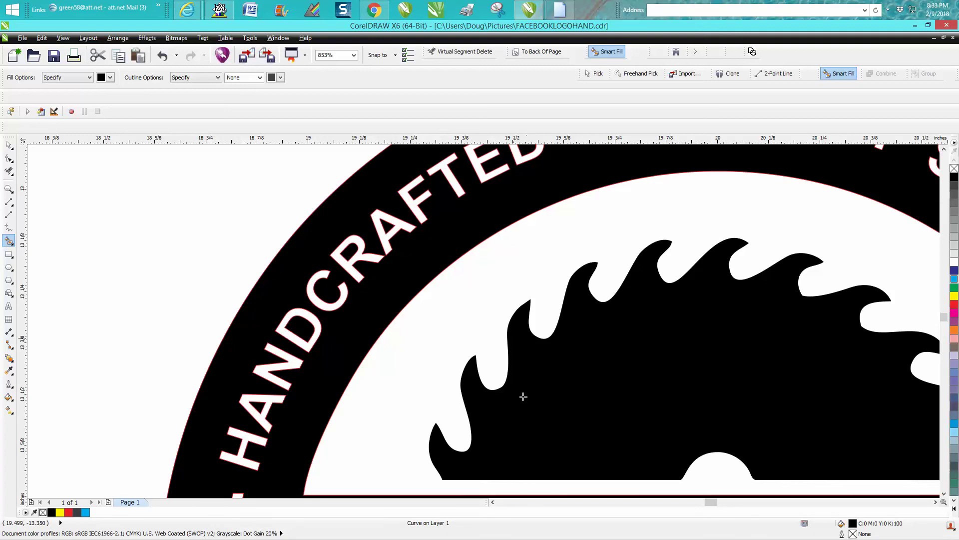
# - Fill the enclosed areas inside the letters of POP-POP'S WORKSHOP and the zero of 2015 with black
pyautogui.scroll(-2, 638, 450)
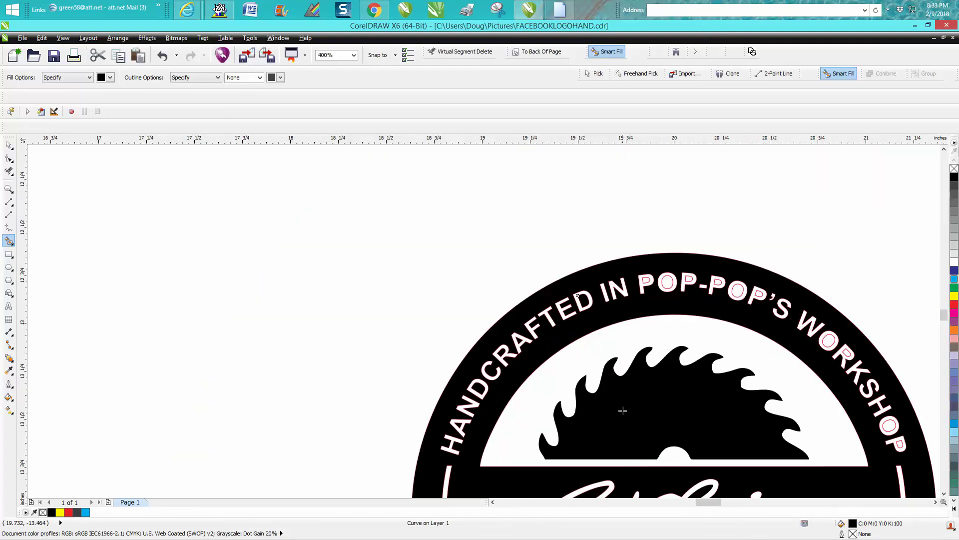
pyautogui.click(669, 283)
pyautogui.click(739, 290)
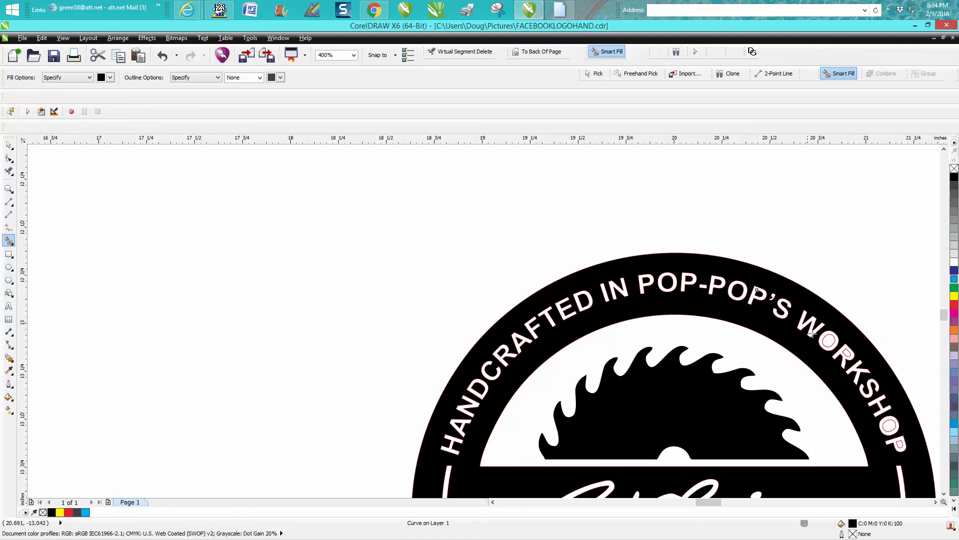
pyautogui.click(828, 340)
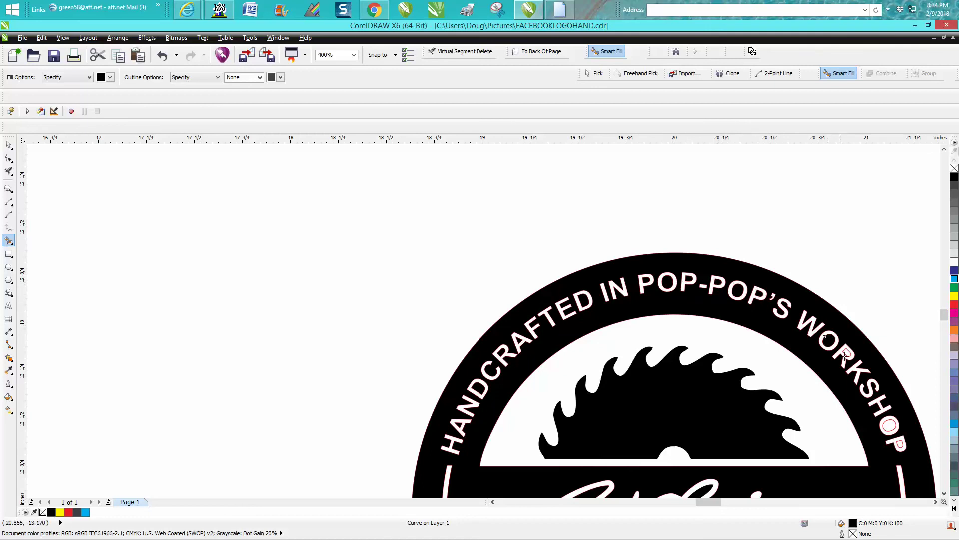
pyautogui.click(891, 426)
pyautogui.moveTo(944, 315); pyautogui.dragTo(944, 325)
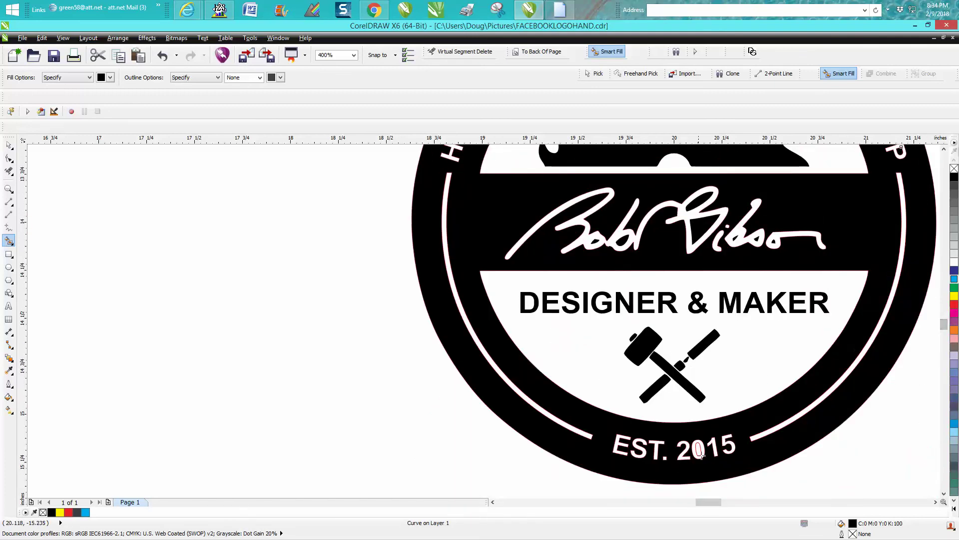
# - Select the entire rebuilt badge and remove its red outlines, keeping the black fills
pyautogui.scroll(-2, 501, 374)
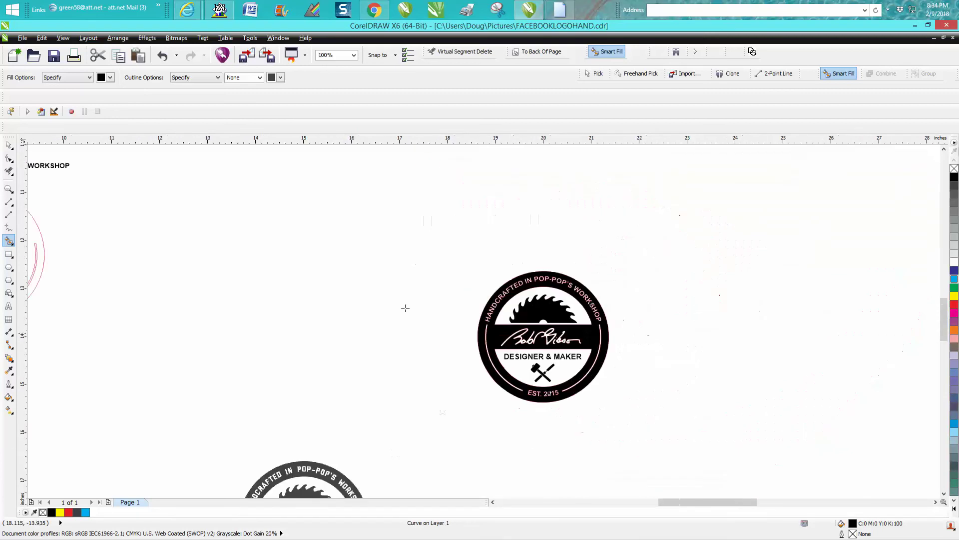
pyautogui.click(9, 145)
pyautogui.moveTo(468, 266); pyautogui.dragTo(676, 427)
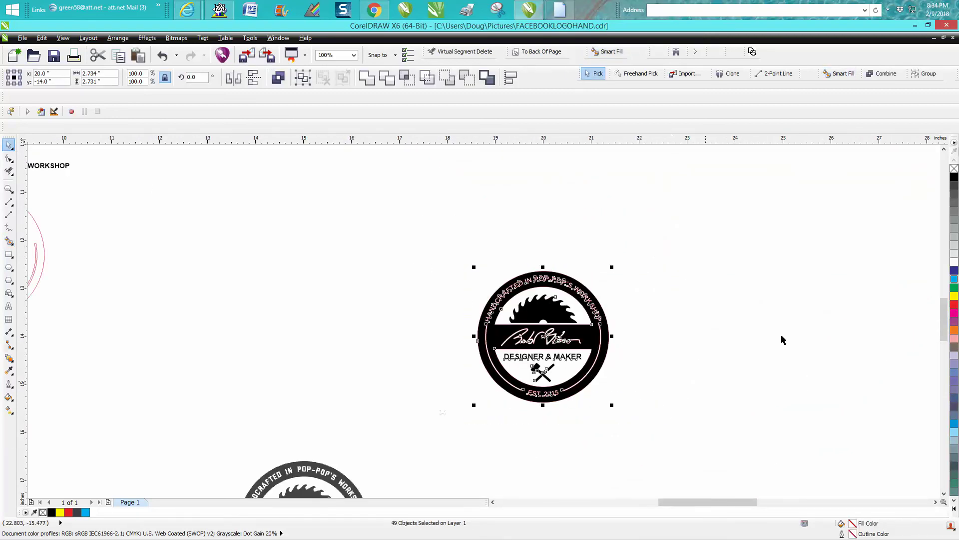
pyautogui.click(954, 168)
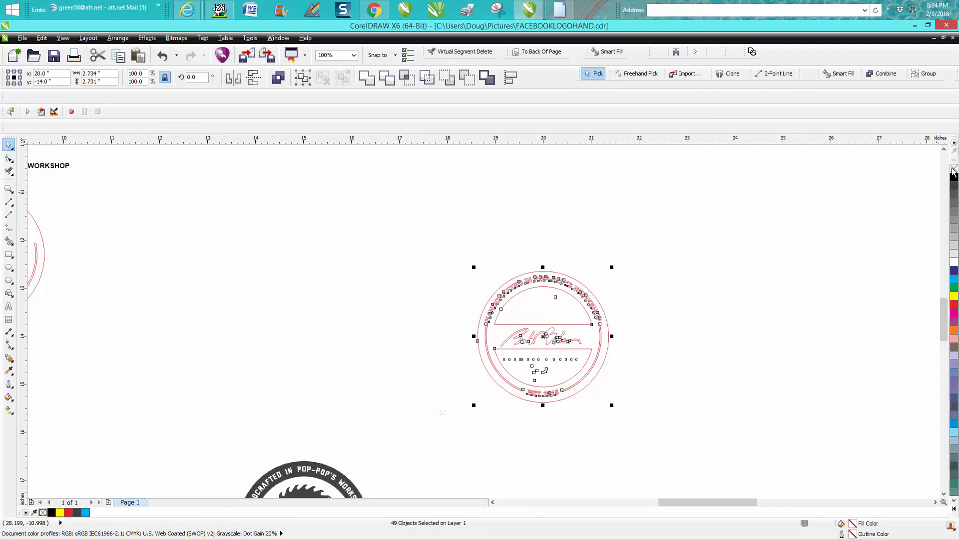
pyautogui.click(160, 56)
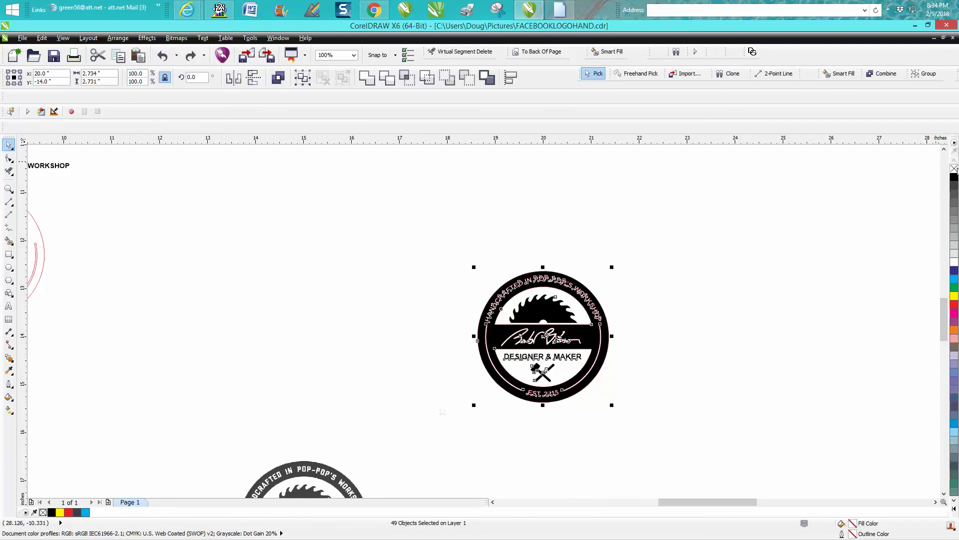
pyautogui.rightClick(954, 170)
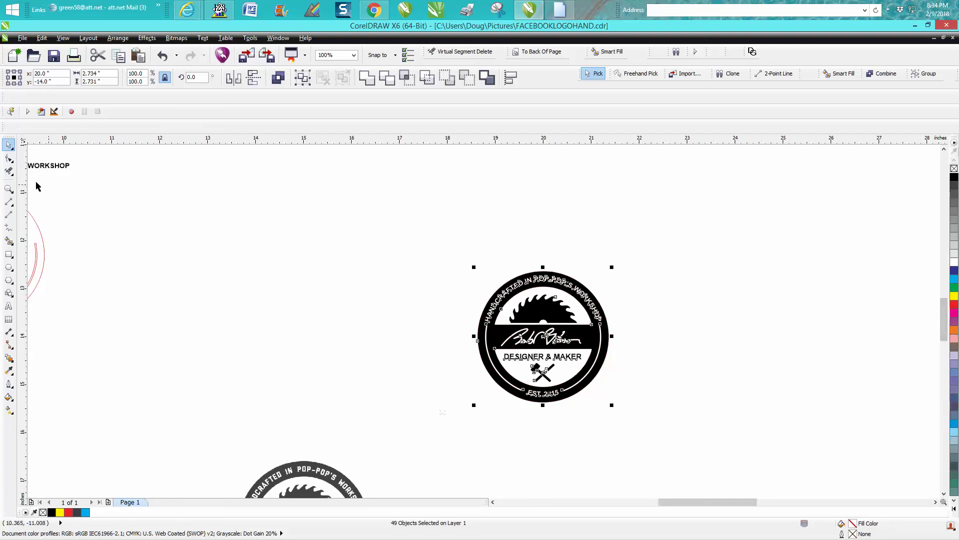
# - Examine the finished badge and its crossed mallet and chisel up close
pyautogui.click(8, 188)
pyautogui.moveTo(456, 259); pyautogui.dragTo(672, 426)
pyautogui.click(9, 144)
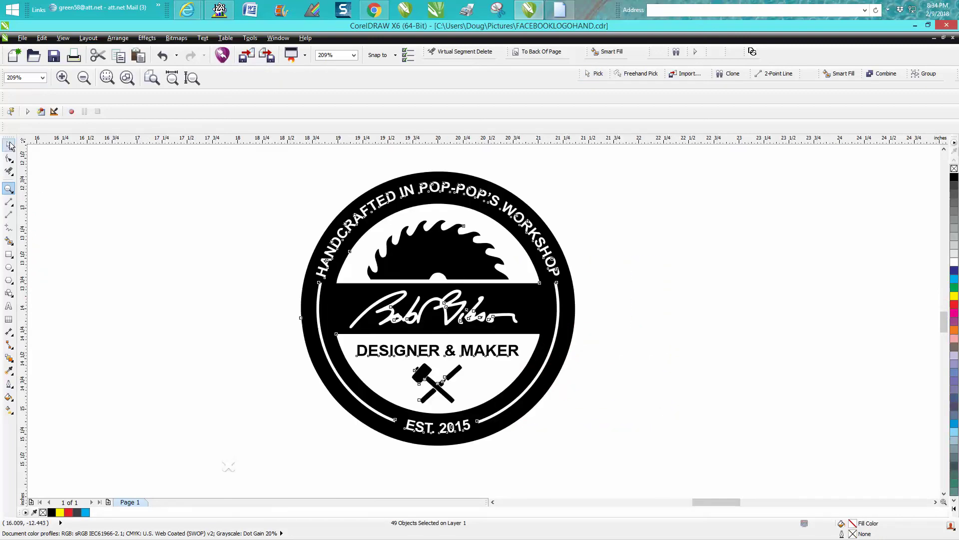
pyautogui.click(199, 211)
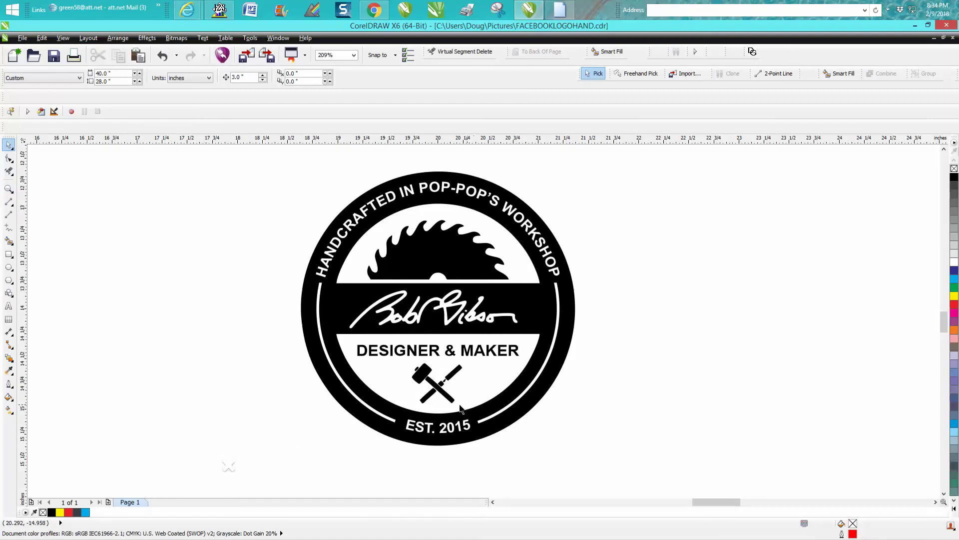
pyautogui.click(8, 188)
pyautogui.moveTo(412, 364); pyautogui.dragTo(448, 400)
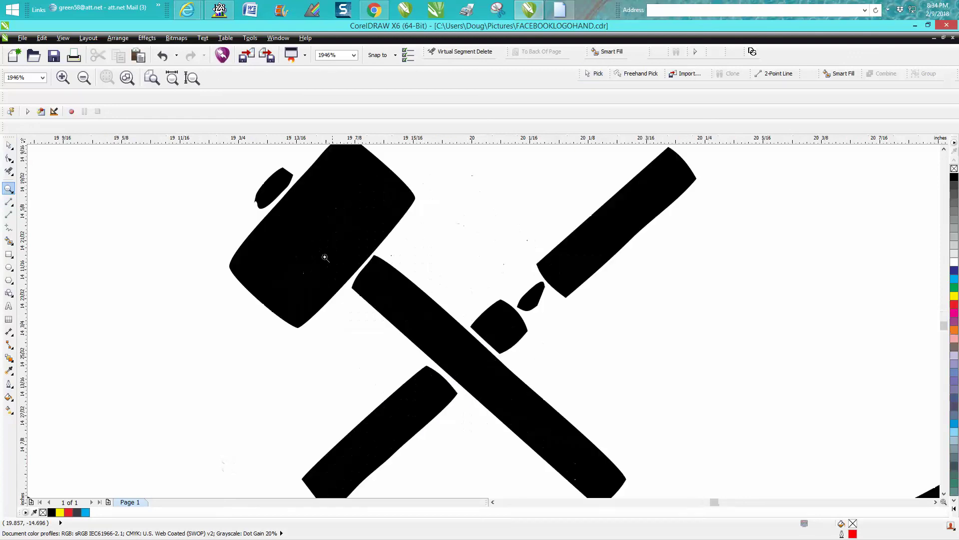
# - Delete the stray node forming the notch at the lower end of the small handle piece beside the mallet head
pyautogui.press('F10')
pyautogui.click(257, 189)
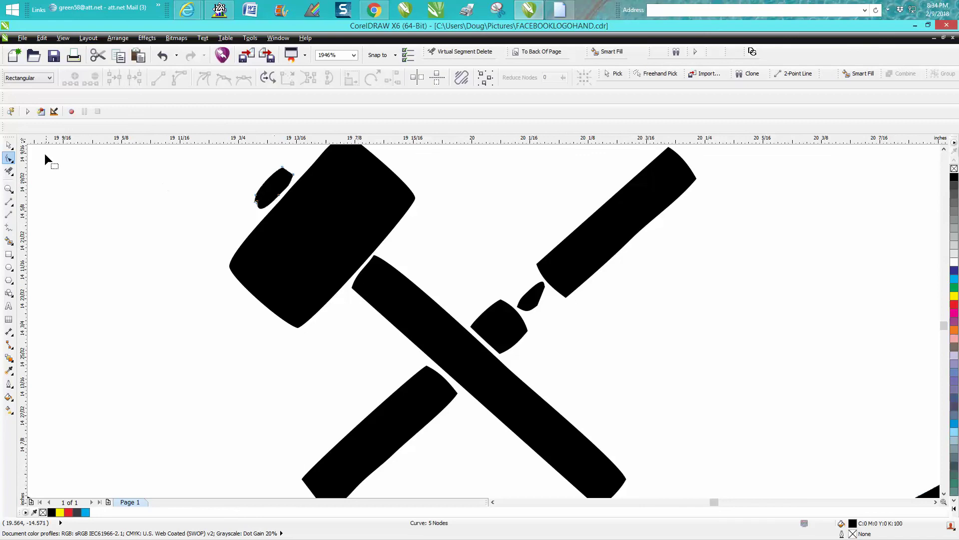
pyautogui.click(9, 189)
pyautogui.moveTo(241, 161); pyautogui.dragTo(344, 228)
pyautogui.click(9, 158)
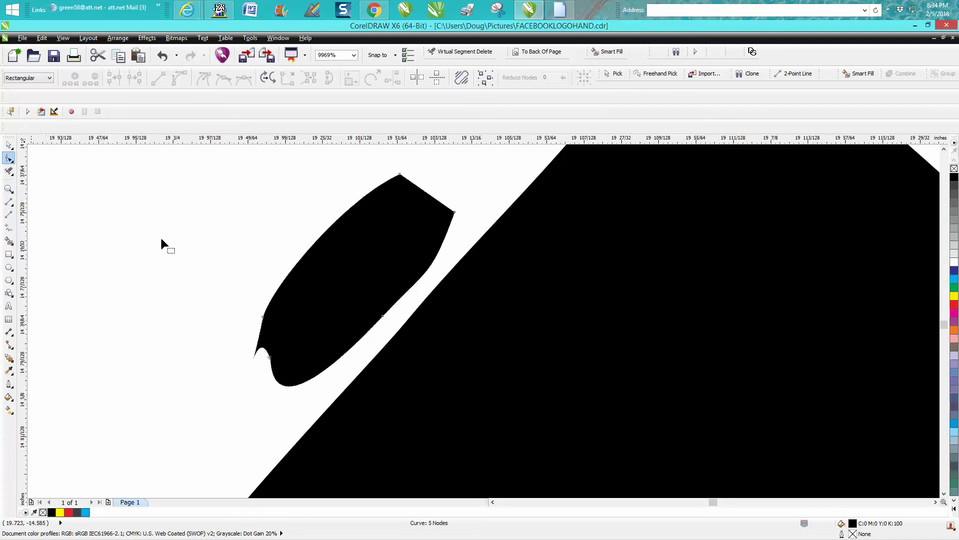
pyautogui.click(268, 358)
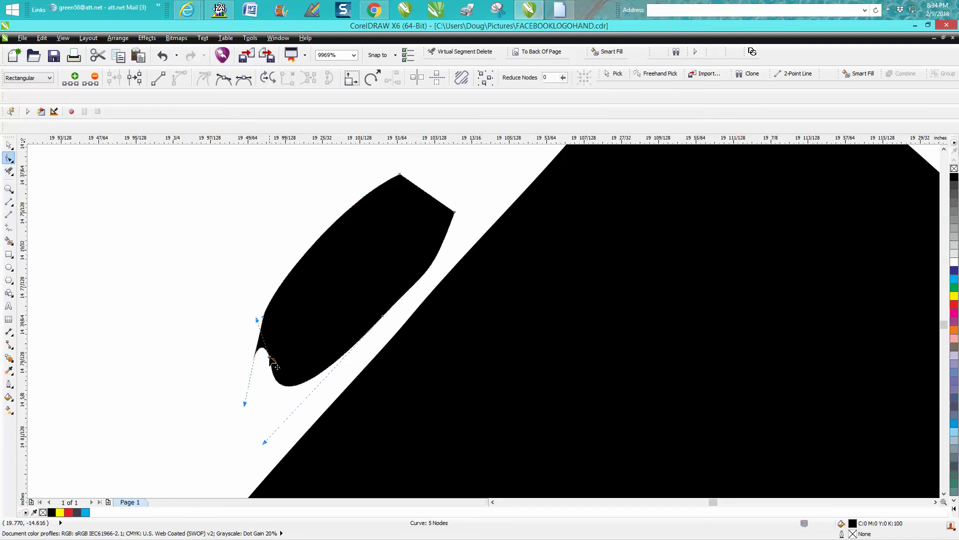
pyautogui.press('Delete')
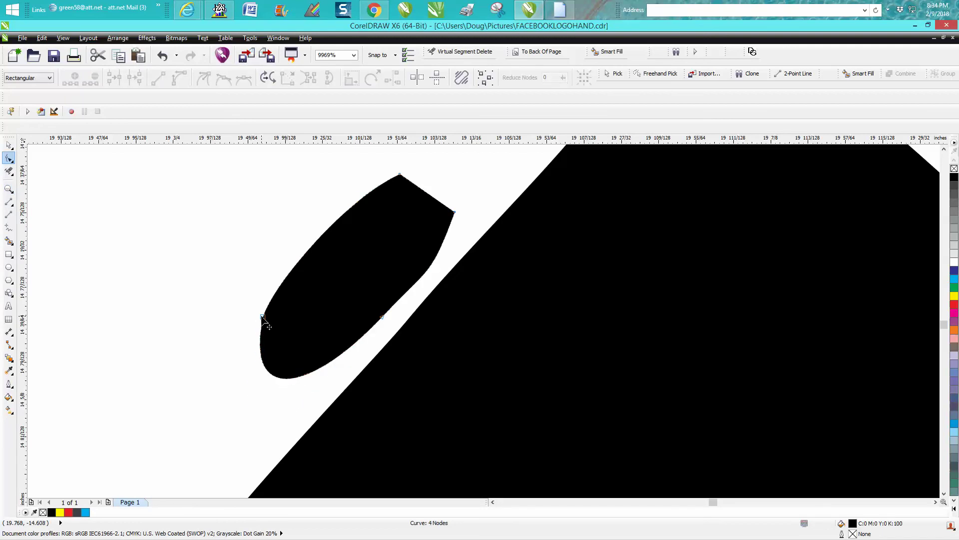
# - Convert the small handle piece's outer long edge to a straight line, and square its rounded lower end with an added node and a line segment
pyautogui.rightClick(262, 317)
pyautogui.click(289, 349)
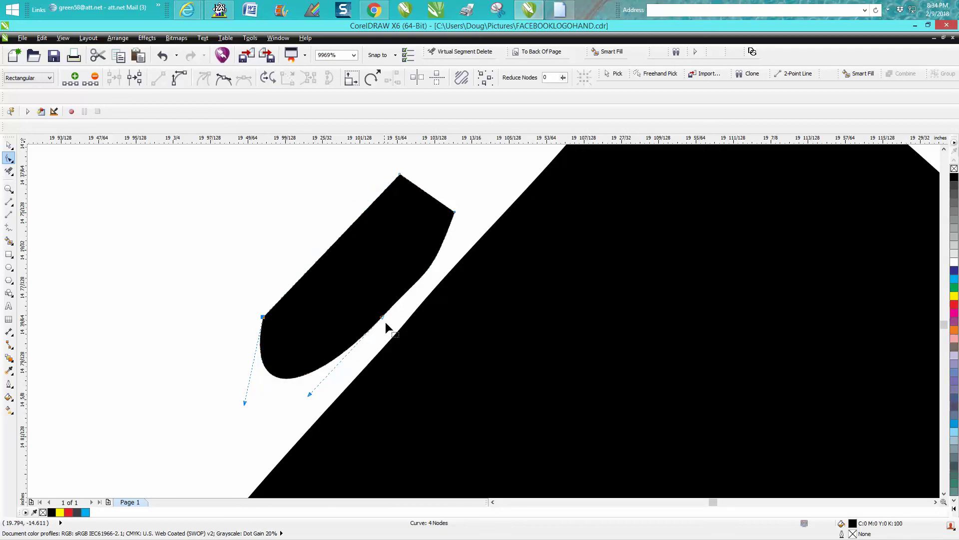
pyautogui.click(318, 369)
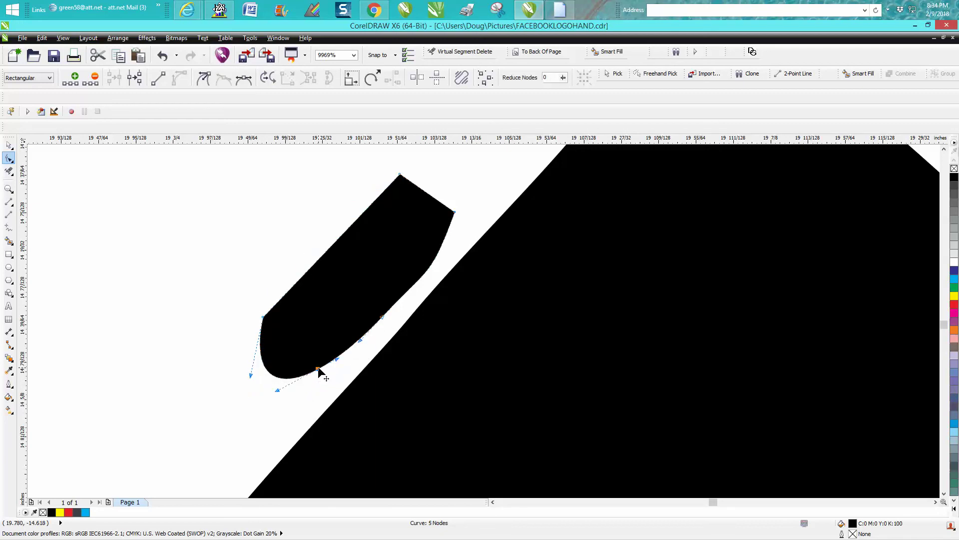
pyautogui.rightClick(318, 369)
pyautogui.click(344, 399)
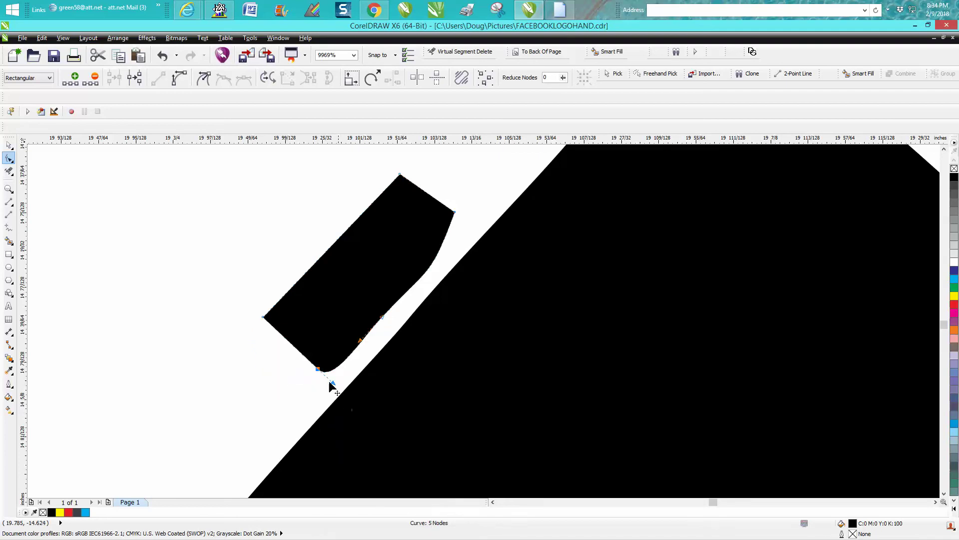
# - Reshape the curved edge of the small handle piece facing the mallet head so its bulge is flatter
pyautogui.click(455, 214)
pyautogui.moveTo(428, 275); pyautogui.dragTo(417, 270)
pyautogui.scroll(-1, 361, 279)
pyautogui.scroll(-1, 402, 288)
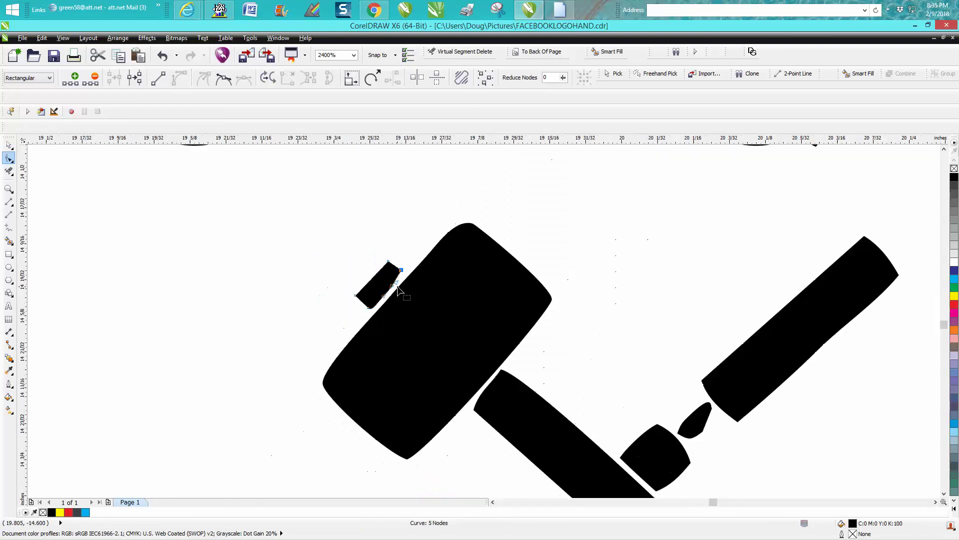
pyautogui.scroll(-1, 439, 305)
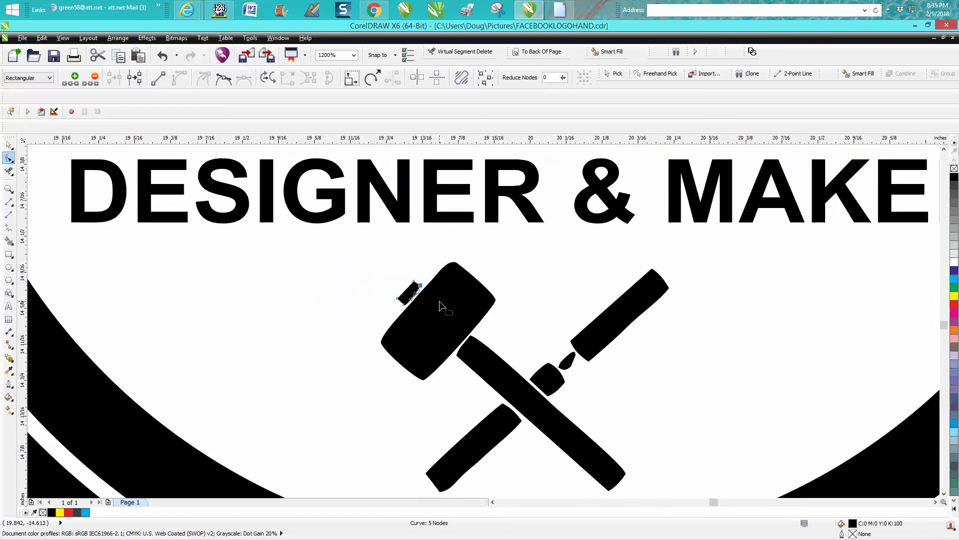
pyautogui.scroll(-2, 440, 305)
pyautogui.scroll(-1, 446, 308)
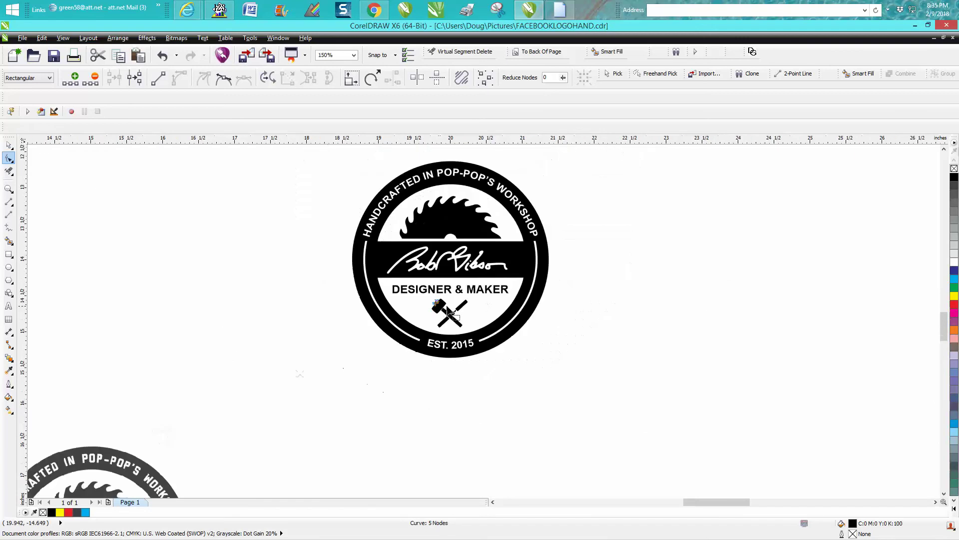
pyautogui.click(8, 188)
pyautogui.moveTo(319, 159); pyautogui.dragTo(602, 370)
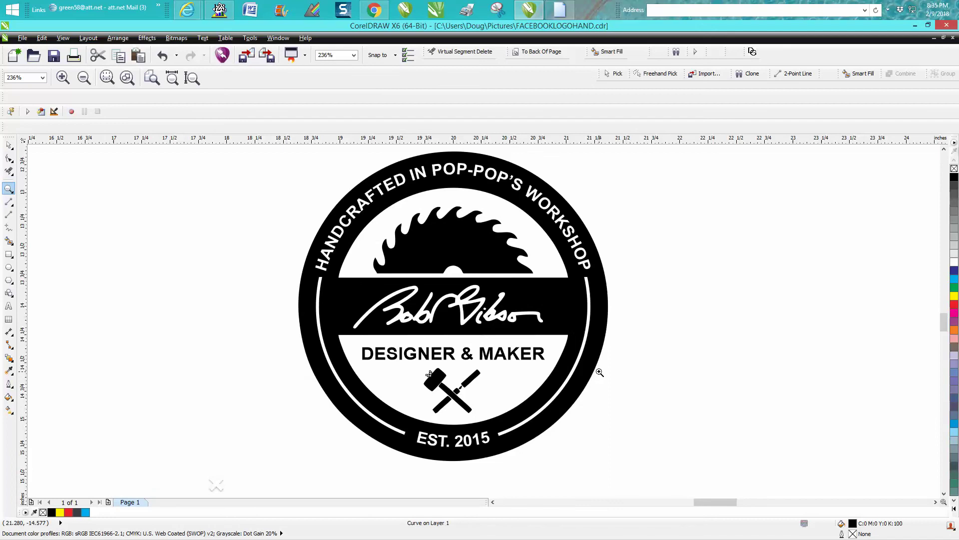